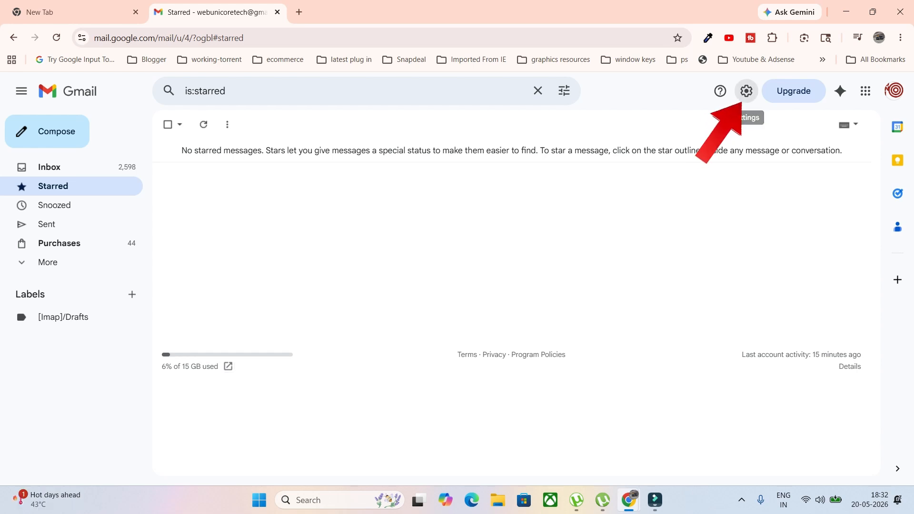
# - Open Gmail's full settings page from the Quick settings panel
pyautogui.click(747, 90)
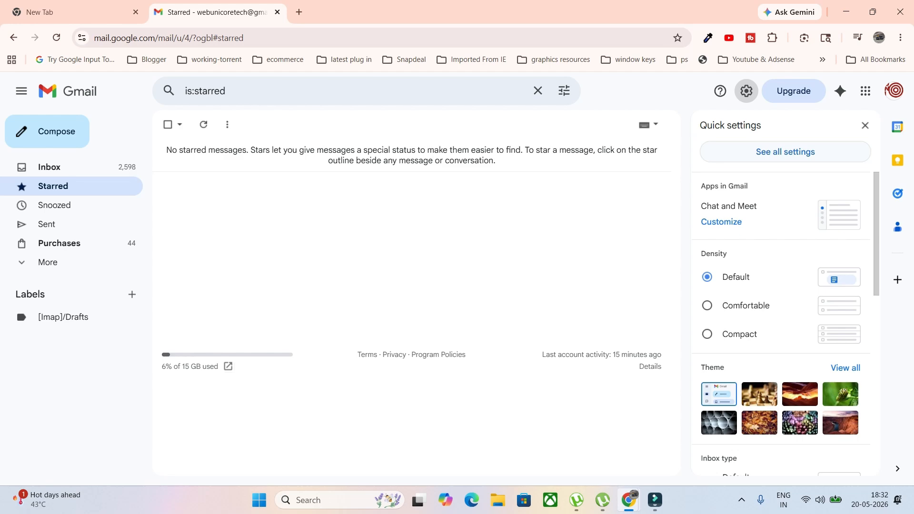
pyautogui.click(785, 152)
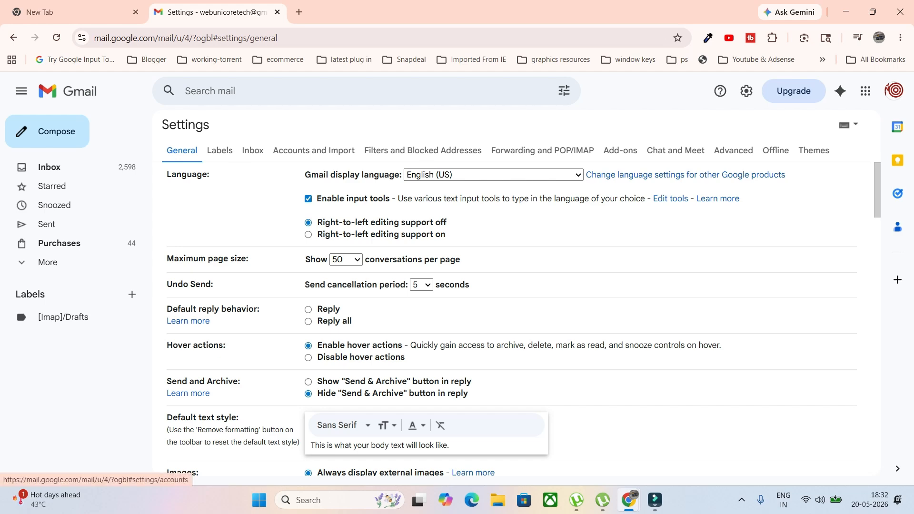
# - Show Accounts and Import and highlight the current Send mail as address
pyautogui.click(314, 150)
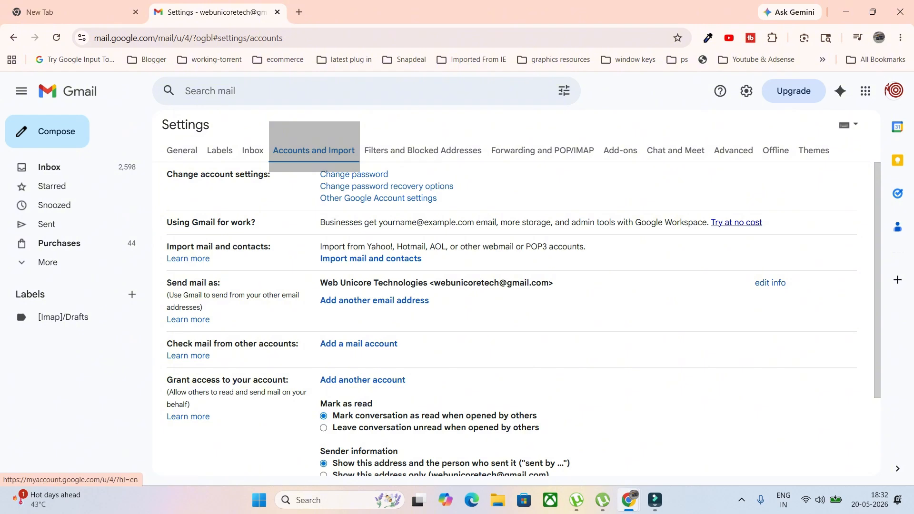
pyautogui.moveTo(172, 283); pyautogui.dragTo(220, 283)
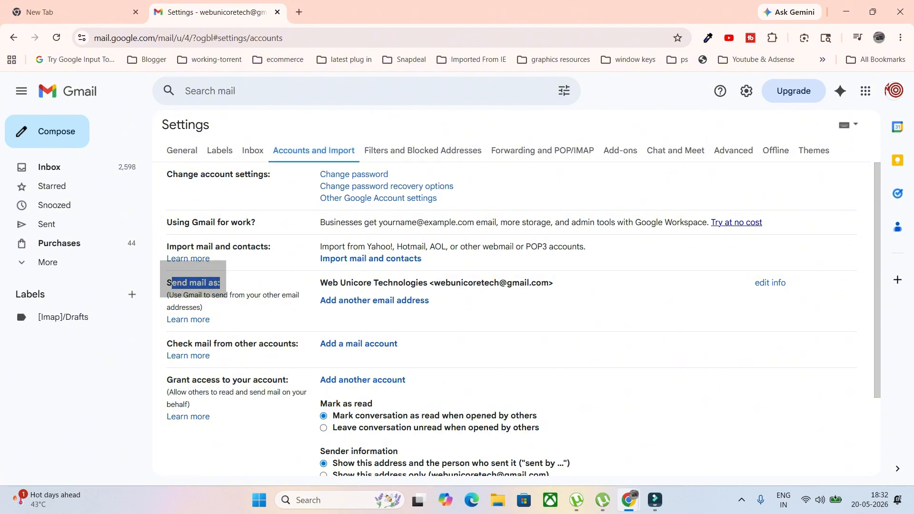
pyautogui.moveTo(434, 283)
pyautogui.mouseDown()
pyautogui.moveTo(554, 283)
pyautogui.moveTo(434, 283)
pyautogui.mouseUp()
pyautogui.click(553, 283)
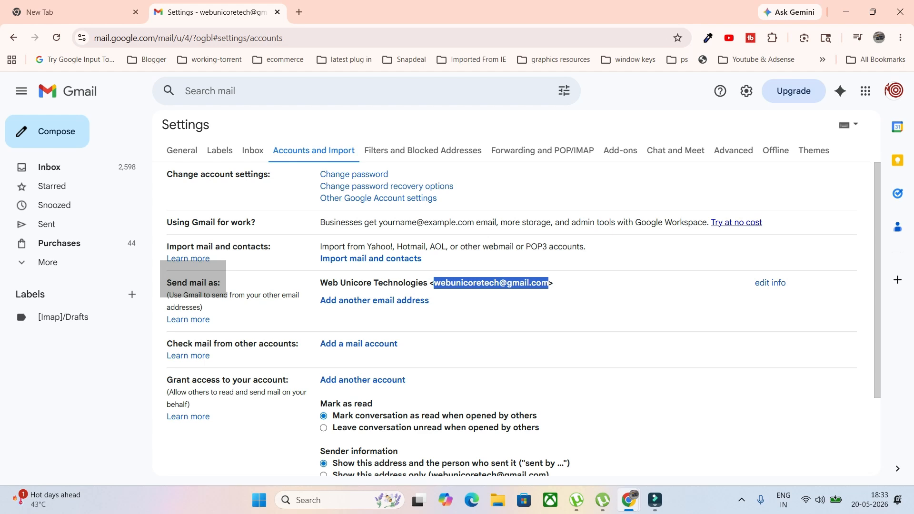
pyautogui.click(491, 284)
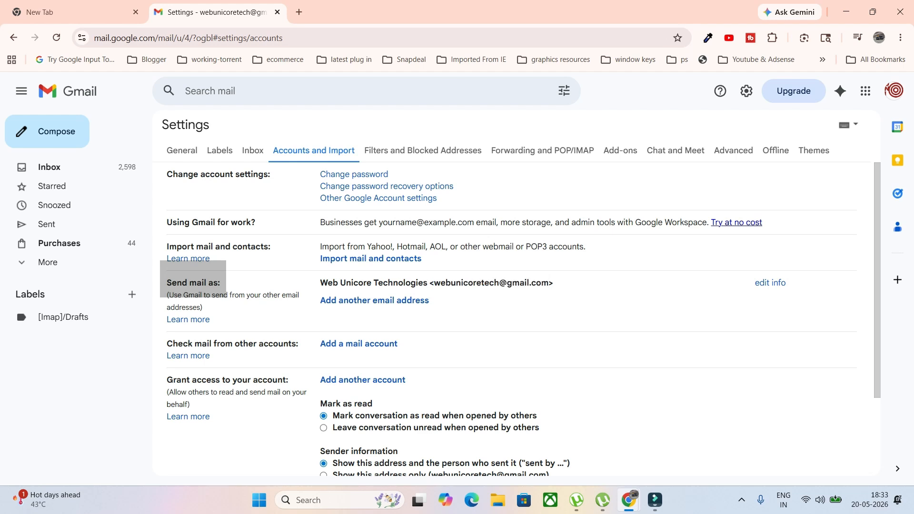
pyautogui.moveTo(433, 283); pyautogui.dragTo(549, 283)
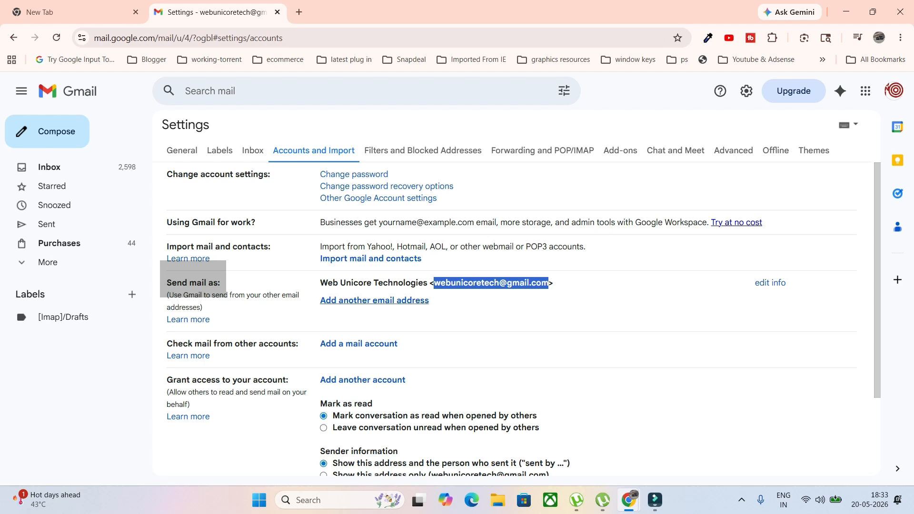
# - Start adding another send-as address and set its sender name to Web Netflix
pyautogui.click(374, 300)
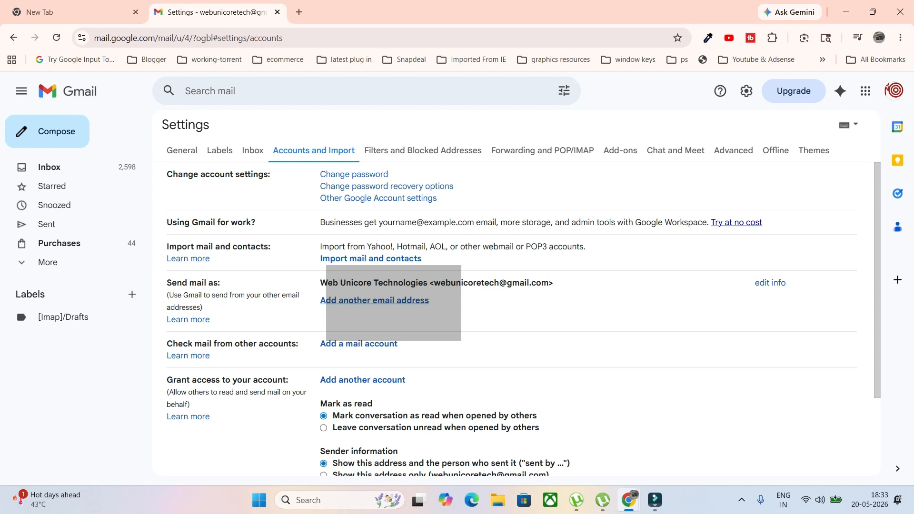
pyautogui.moveTo(132, 7); pyautogui.dragTo(468, 61)
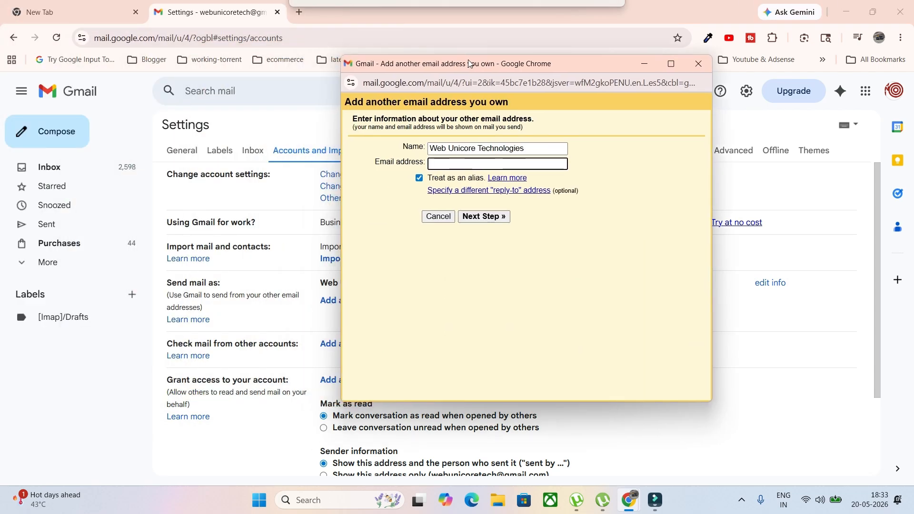
pyautogui.moveTo(401, 147); pyautogui.dragTo(416, 162)
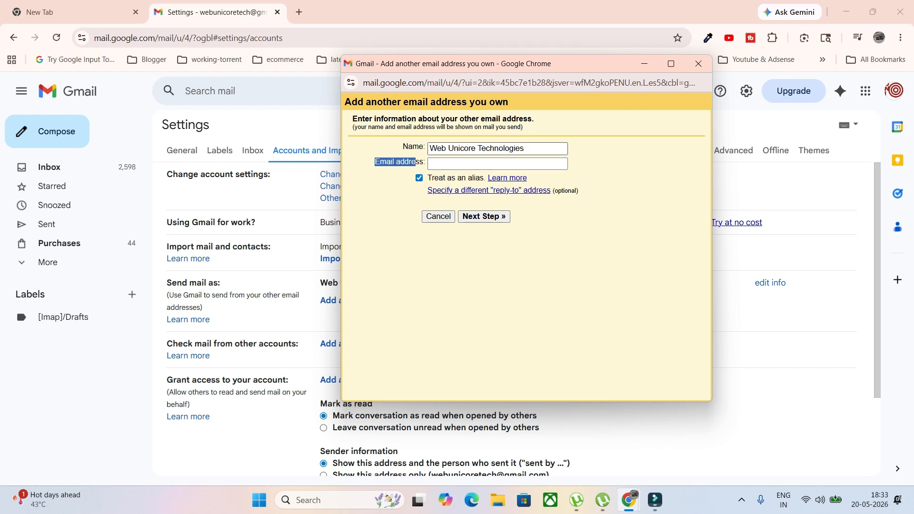
pyautogui.moveTo(526, 148); pyautogui.dragTo(429, 149)
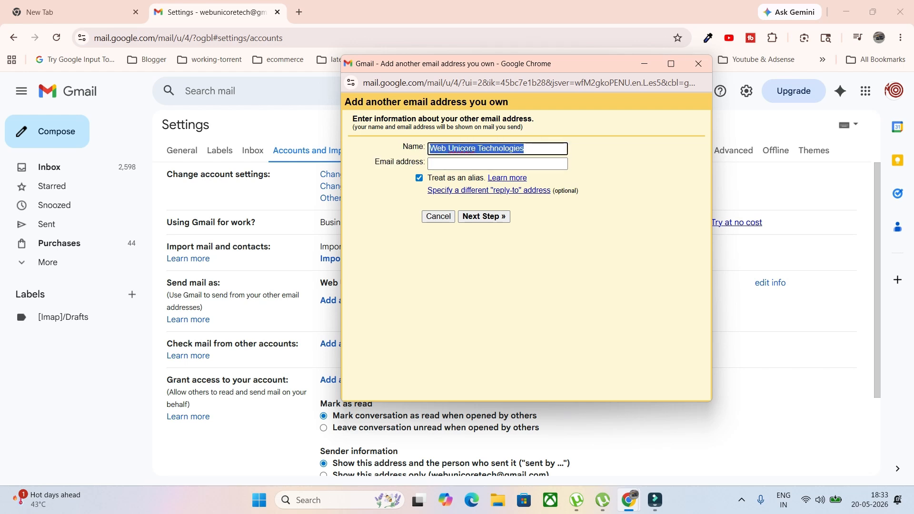
pyautogui.write('Web ')
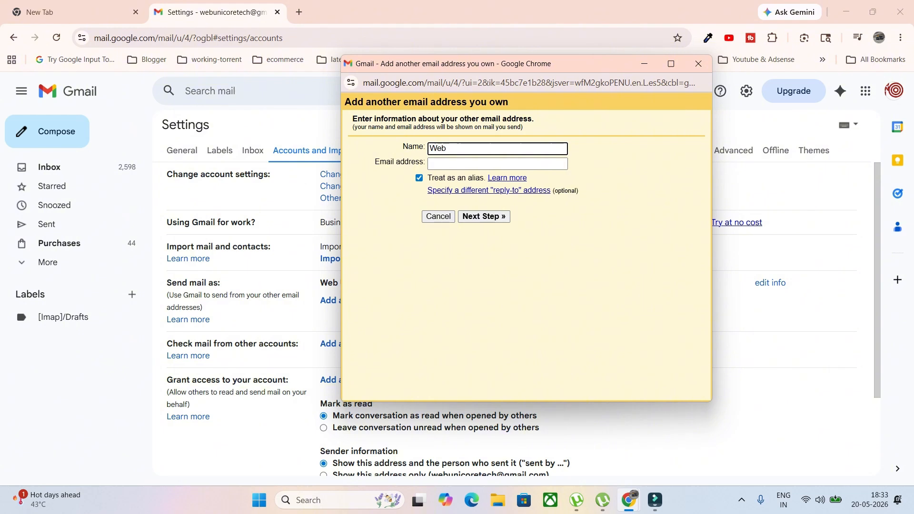
pyautogui.write('Netflix')
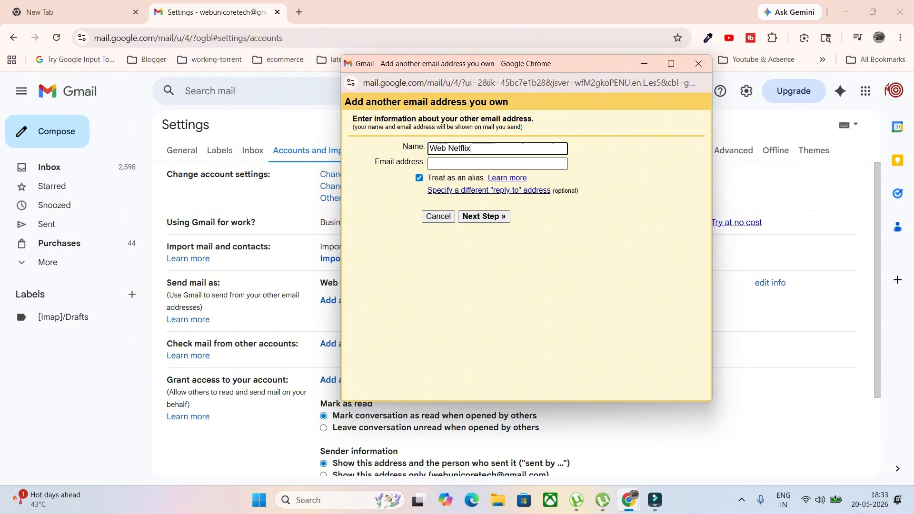
# - Enter the account's own email address in the Email address field and select it
pyautogui.press('Tab')
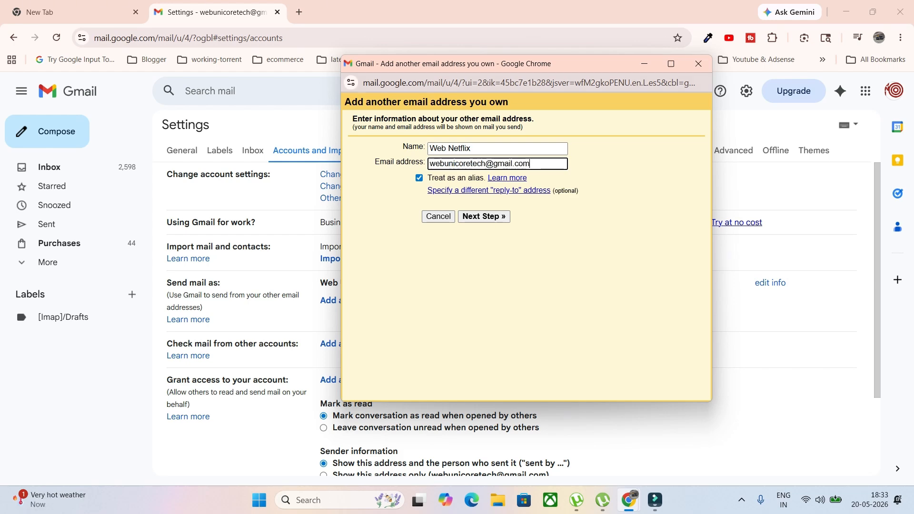
pyautogui.moveTo(480, 68); pyautogui.dragTo(207, 110)
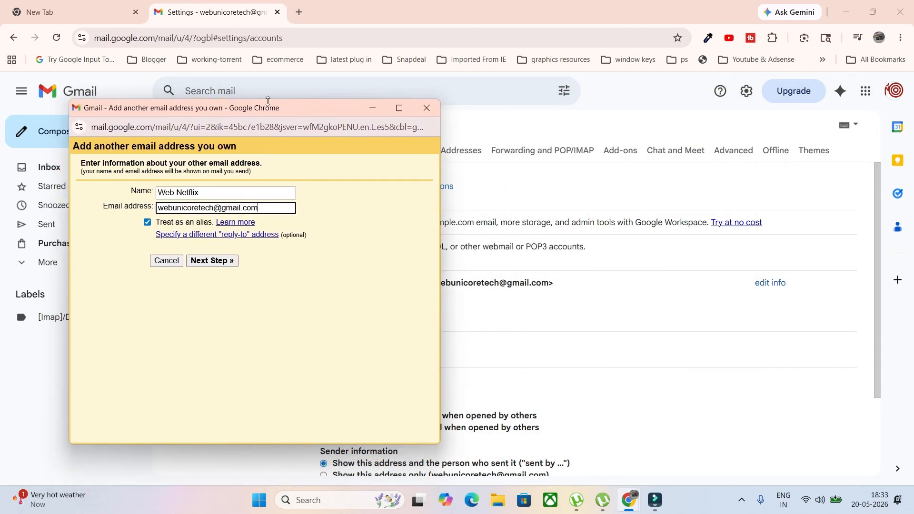
pyautogui.moveTo(262, 99); pyautogui.dragTo(485, 49)
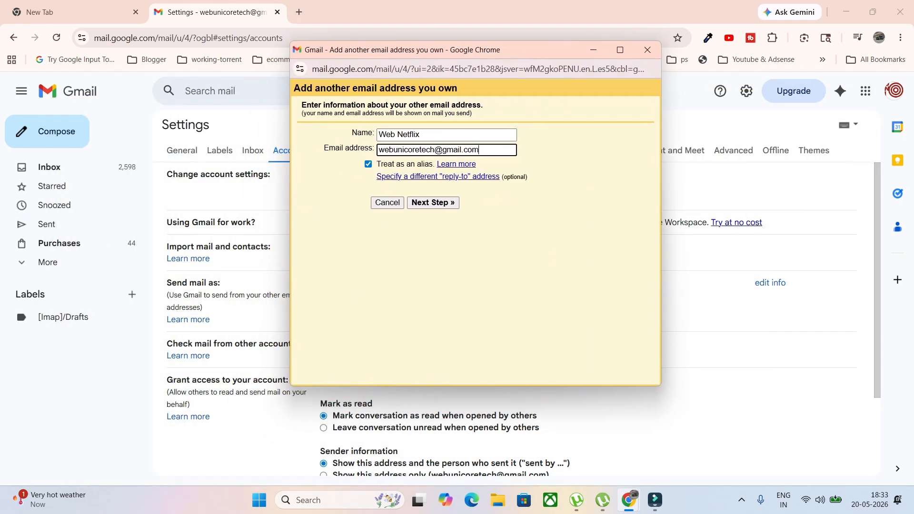
pyautogui.hotkey('ctrl', 'a')
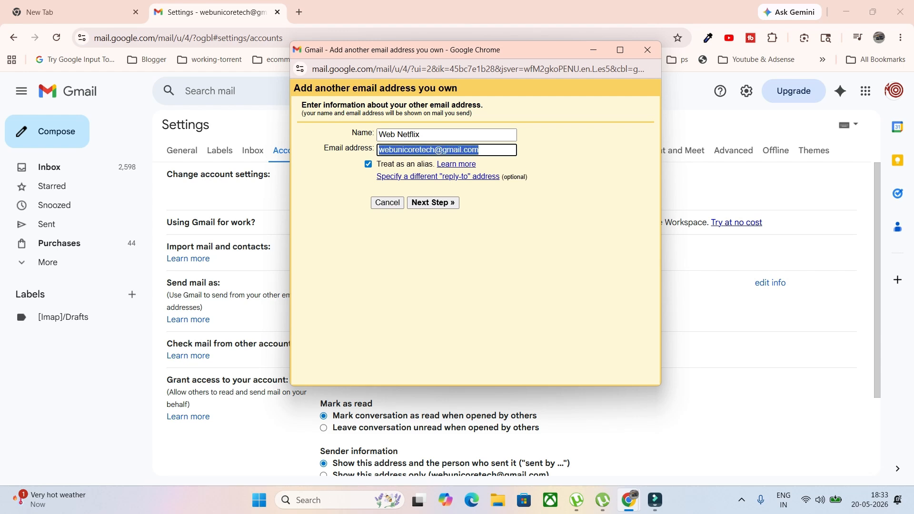
# - Insert +netflix just before the @ in the email address
pyautogui.click(434, 149)
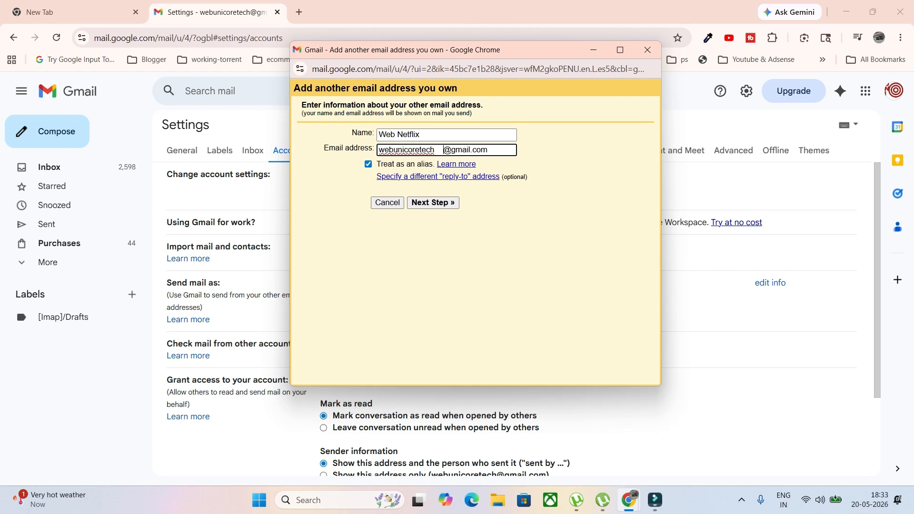
pyautogui.press('Left')
pyautogui.hotkey('shift', 'Home')
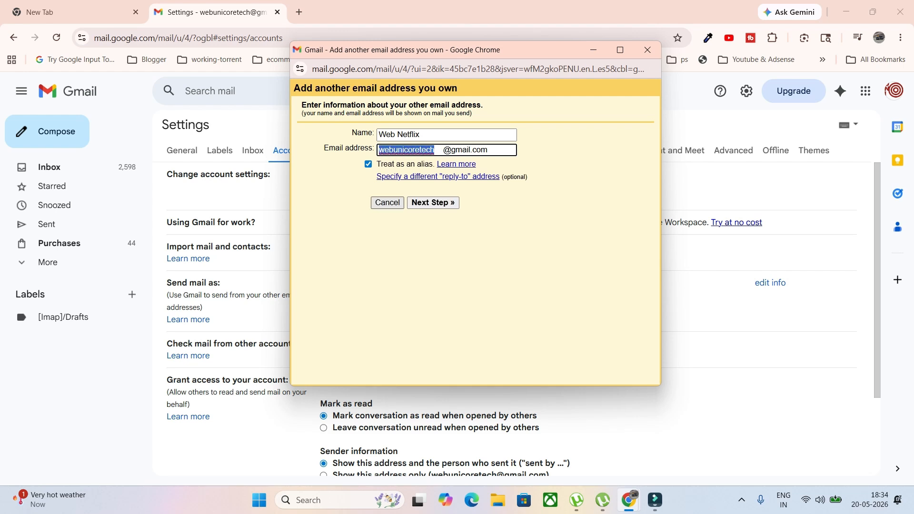
pyautogui.click(452, 150)
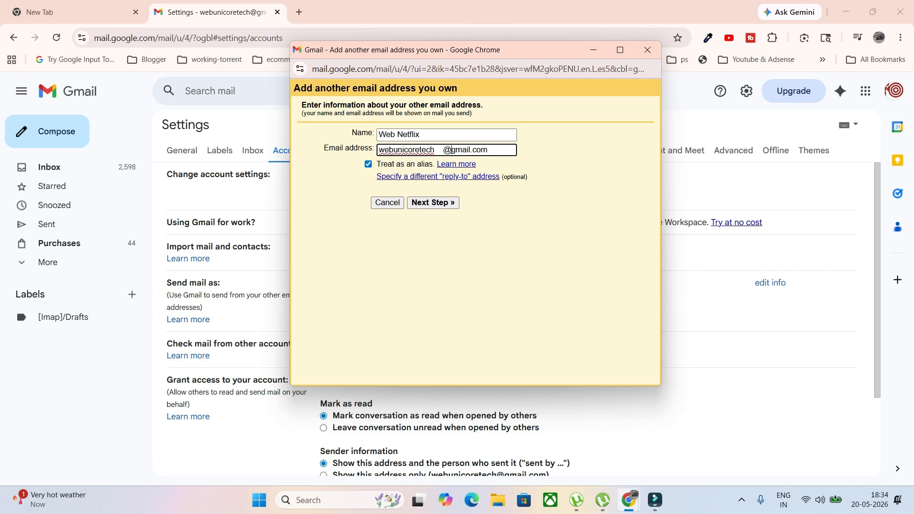
pyautogui.press('BackSpace')
pyautogui.press('BackSpace')
pyautogui.press('BackSpace')
pyautogui.press('BackSpace')
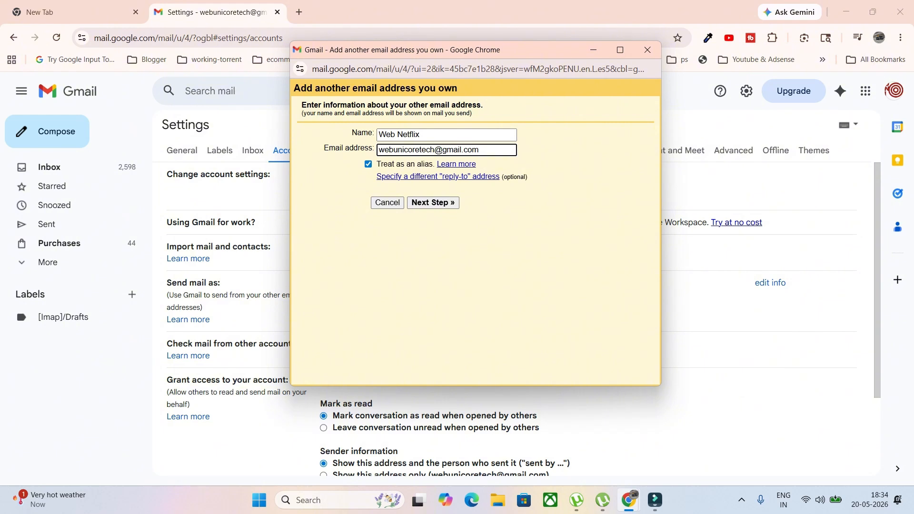
pyautogui.write('+netflix')
# - Keep Treat as an alias enabled and confirm the Web Netflix address
pyautogui.press('Home')
pyautogui.hotkey('shift', 'Right')
pyautogui.hotkey('shift', 'Right')
pyautogui.hotkey('shift', 'Right')
pyautogui.hotkey('shift', 'Right')
pyautogui.hotkey('shift', 'Right')
pyautogui.hotkey('shift', 'Right')
pyautogui.hotkey('shift', 'Right')
pyautogui.hotkey('shift', 'Right')
pyautogui.hotkey('shift', 'Right')
pyautogui.hotkey('shift', 'Right')
pyautogui.hotkey('shift', 'Right')
pyautogui.hotkey('shift', 'Right')
pyautogui.hotkey('shift', 'Right')
pyautogui.hotkey('shift', 'Right')
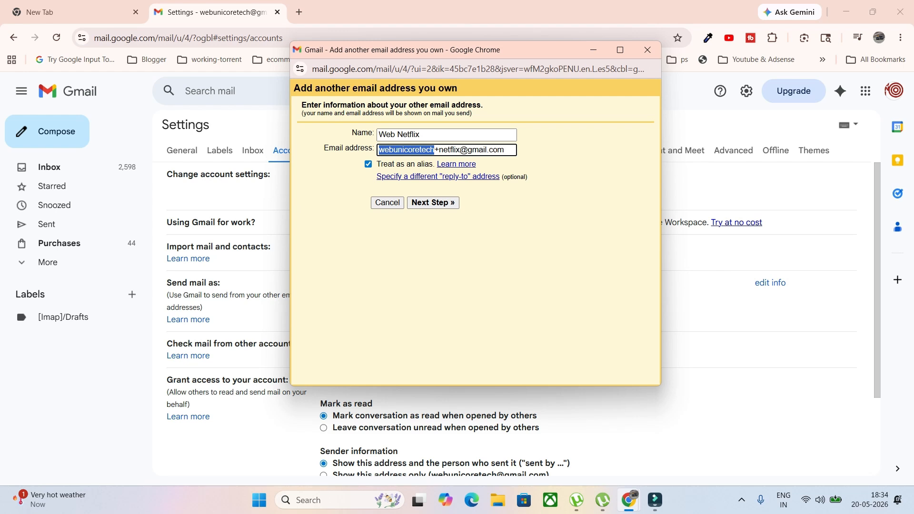
pyautogui.press('Right')
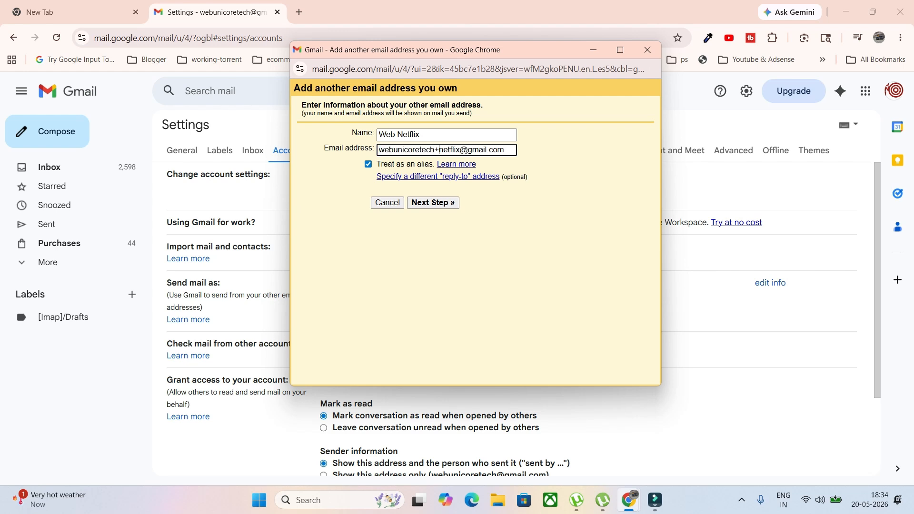
pyautogui.hotkey('shift', 'Right')
pyautogui.press('Right')
pyautogui.press('Right')
pyautogui.press('Right')
pyautogui.press('Right')
pyautogui.press('Right')
pyautogui.press('Right')
pyautogui.press('Right')
pyautogui.press('Right')
pyautogui.hotkey('shift', 'Left')
pyautogui.hotkey('shift', 'Left')
pyautogui.hotkey('shift', 'Left')
pyautogui.hotkey('shift', 'Left')
pyautogui.hotkey('shift', 'Left')
pyautogui.hotkey('shift', 'Left')
pyautogui.hotkey('shift', 'Left')
pyautogui.press('Tab')
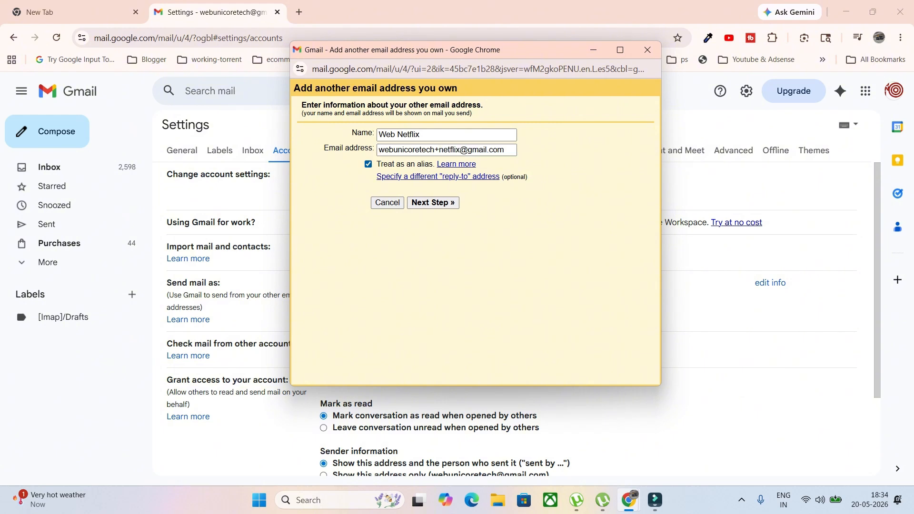
pyautogui.press('space')
pyautogui.press('space')
pyautogui.press('space')
pyautogui.press('space')
pyautogui.press('space')
pyautogui.press('space')
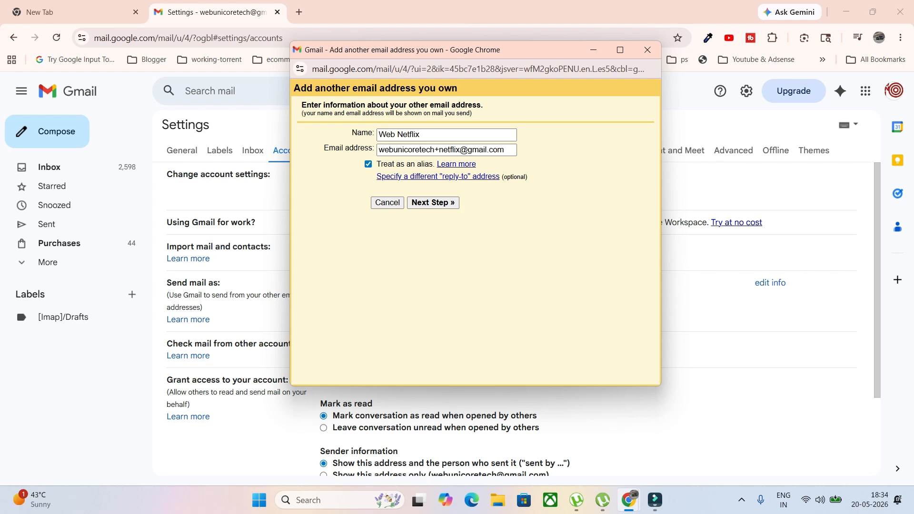
pyautogui.click(433, 202)
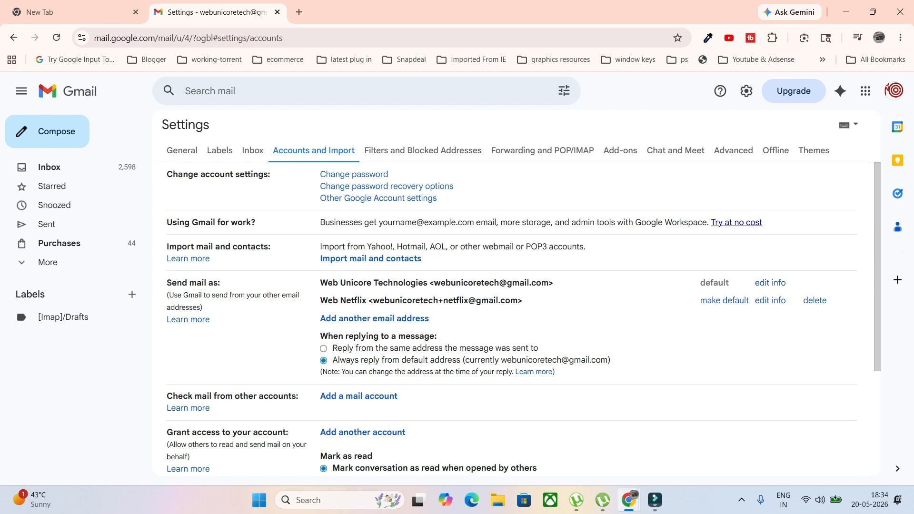
pyautogui.moveTo(166, 283); pyautogui.dragTo(220, 283)
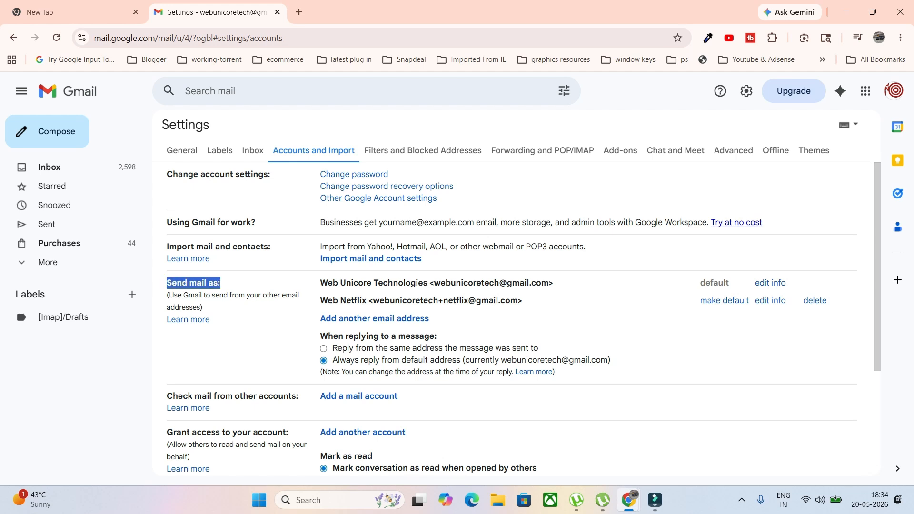
pyautogui.moveTo(434, 283); pyautogui.dragTo(549, 283)
pyautogui.hotkey('ctrl', 'c')
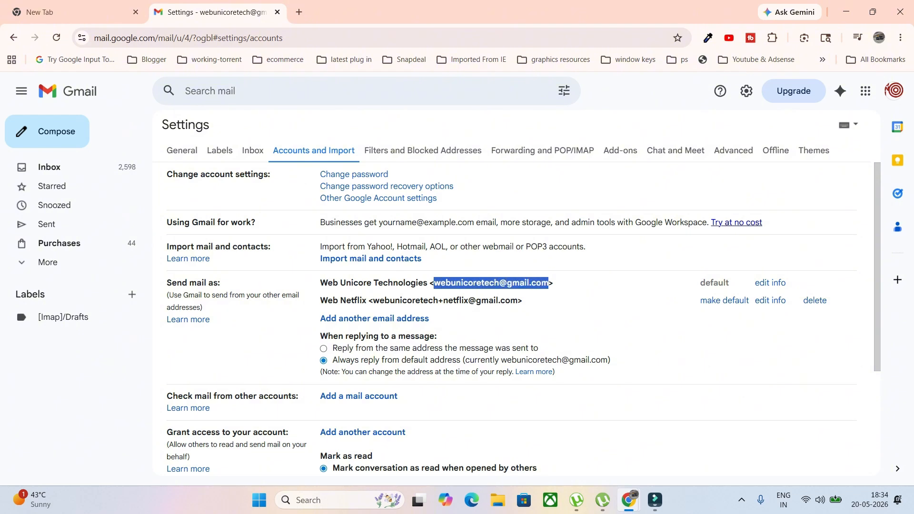
pyautogui.moveTo(373, 300); pyautogui.dragTo(523, 301)
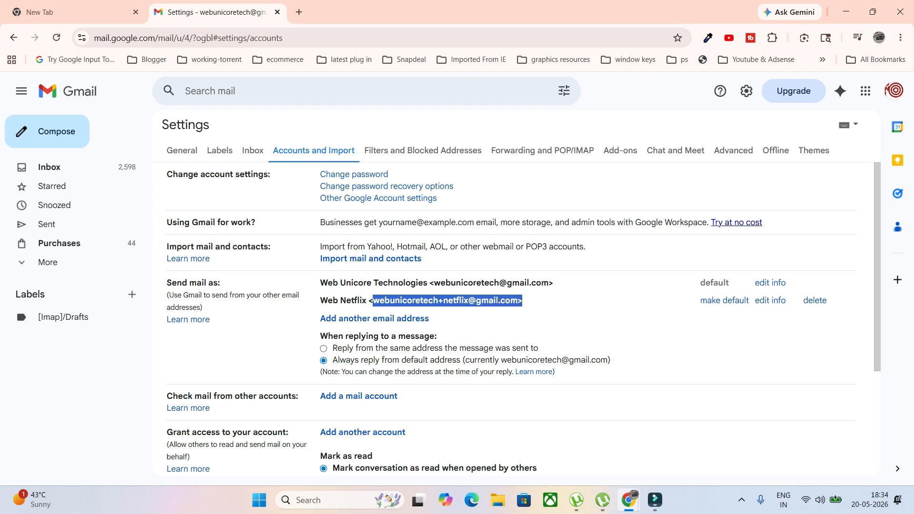
pyautogui.click(478, 312)
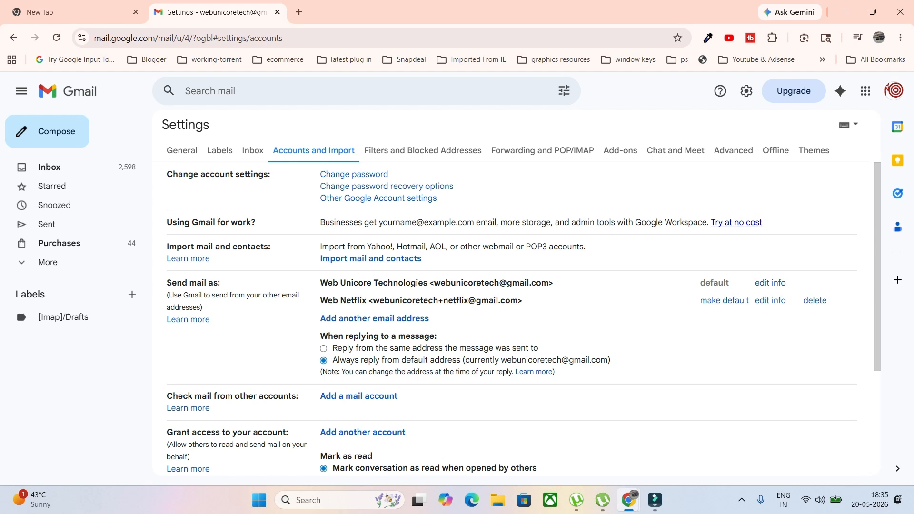
pyautogui.moveTo(374, 300); pyautogui.dragTo(519, 301)
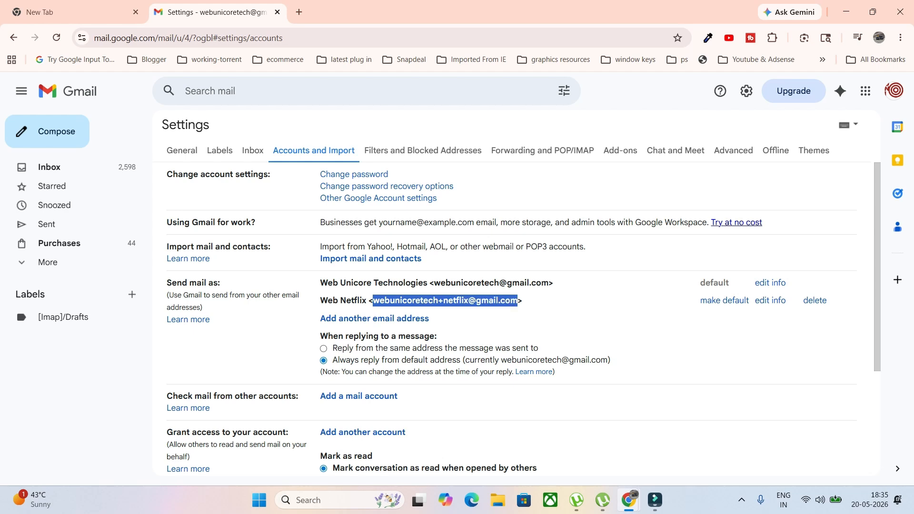
# - Add Web Amazon as a send-as alias using the account address with +amazon
pyautogui.click(375, 319)
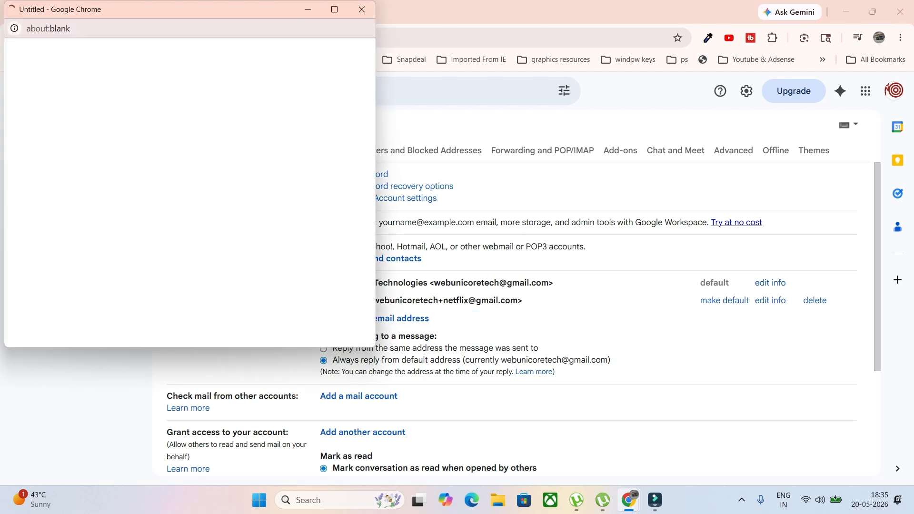
pyautogui.moveTo(247, 10); pyautogui.dragTo(646, 73)
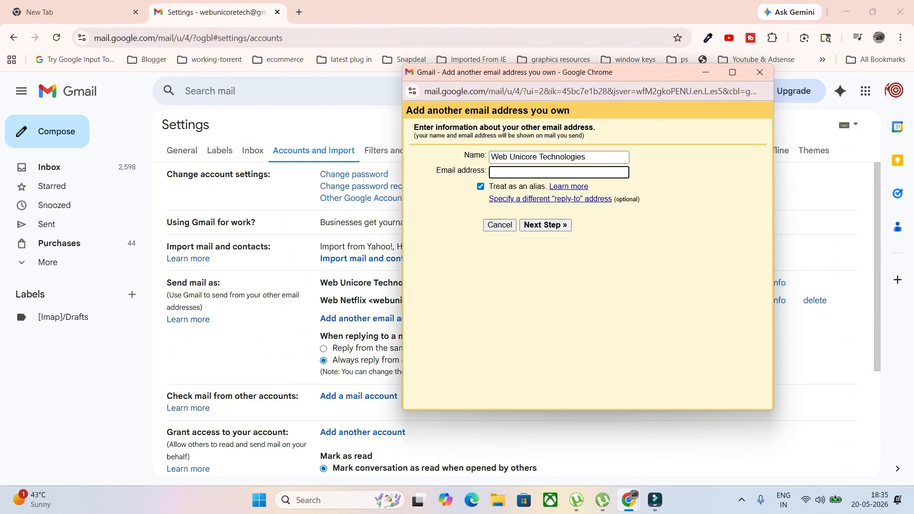
pyautogui.moveTo(601, 158); pyautogui.dragTo(489, 158)
pyautogui.write('W')
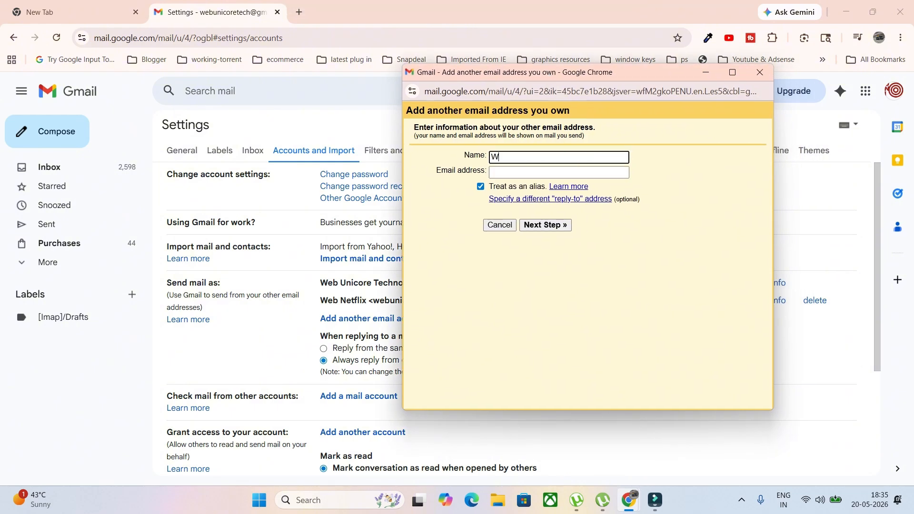
pyautogui.write('eb Amazon')
pyautogui.press('Tab')
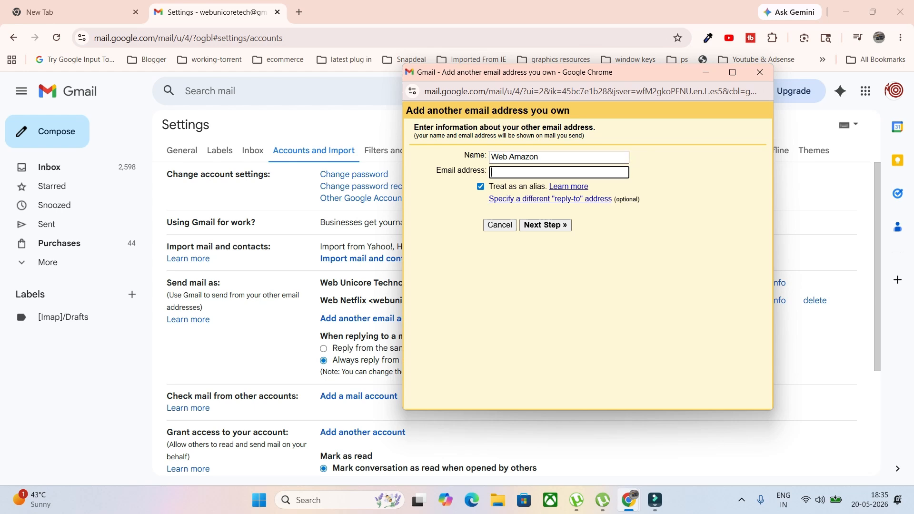
pyautogui.hotkey('ctrl', 'v')
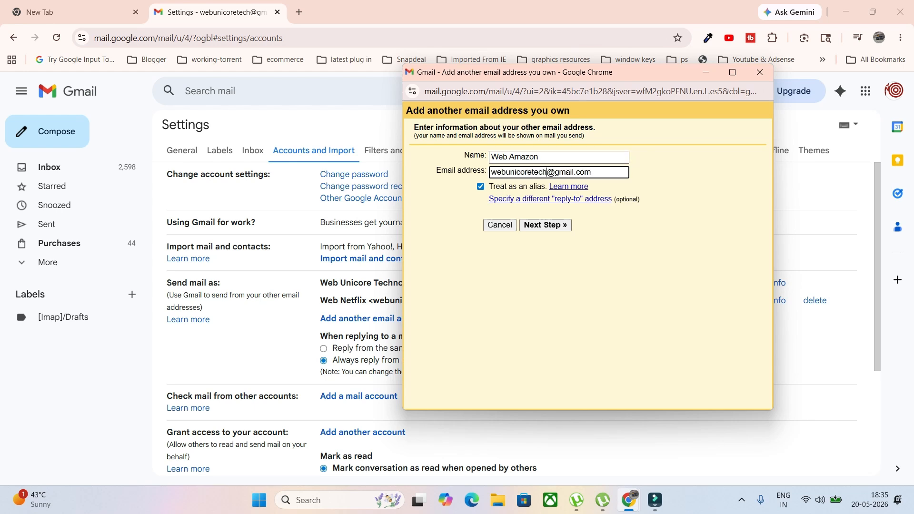
pyautogui.write('+amazon')
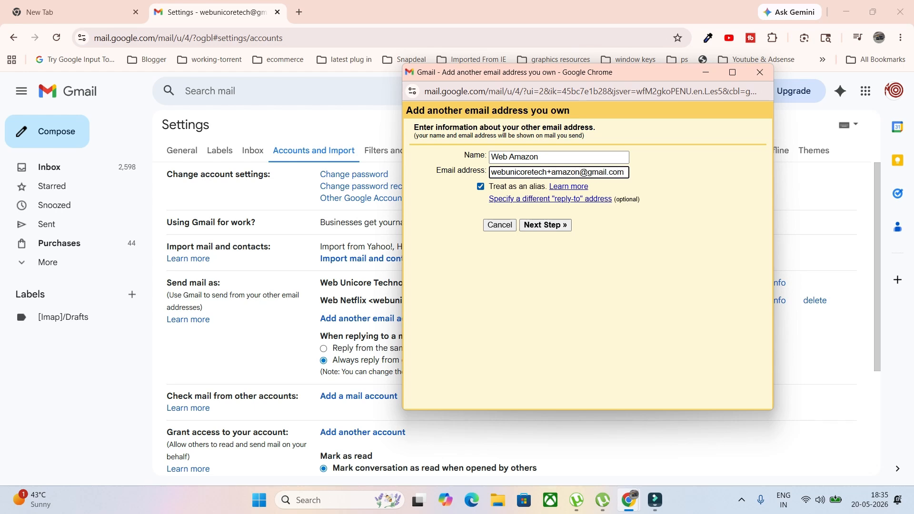
pyautogui.click(545, 225)
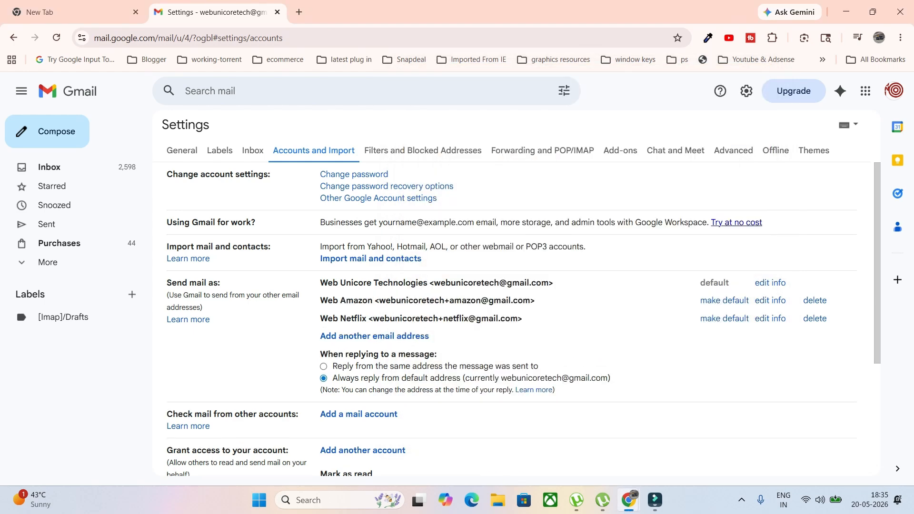
# - Highlight the Web Netflix and Web Amazon addresses and the default reply setting
pyautogui.moveTo(373, 319); pyautogui.dragTo(518, 318)
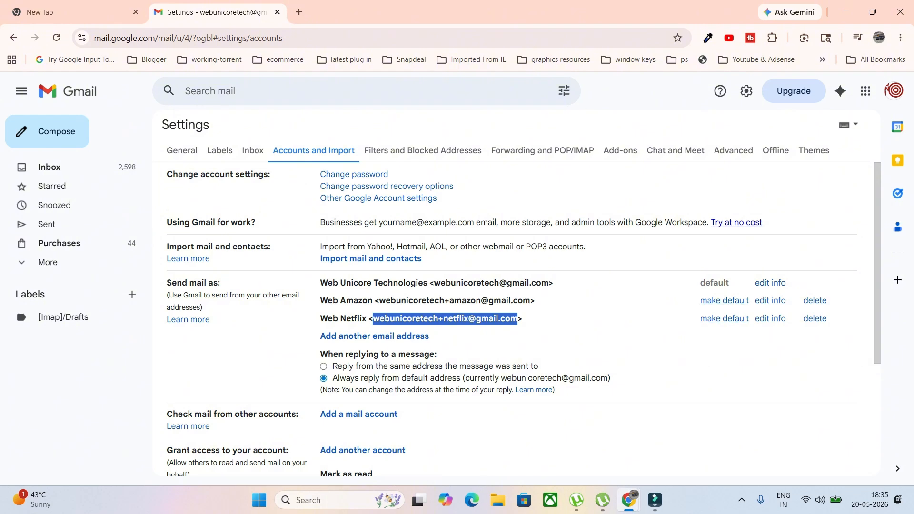
pyautogui.moveTo(333, 378); pyautogui.dragTo(611, 378)
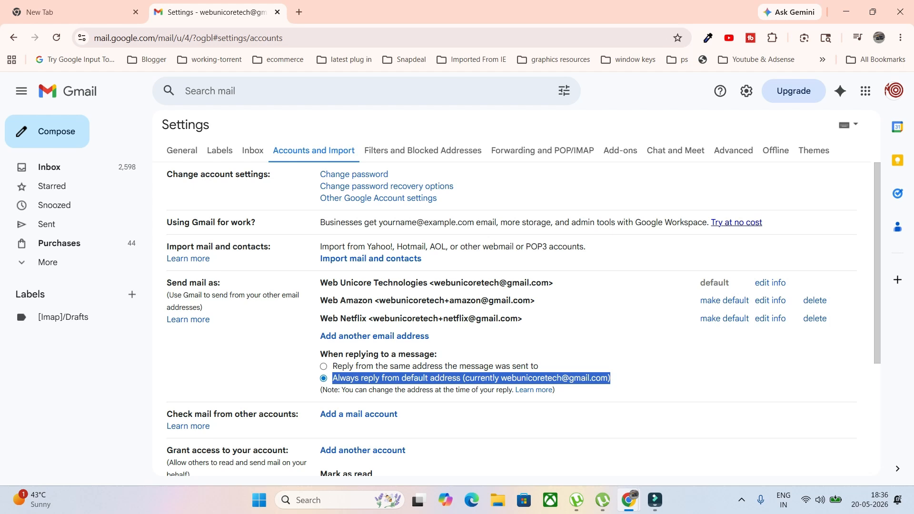
pyautogui.click(638, 375)
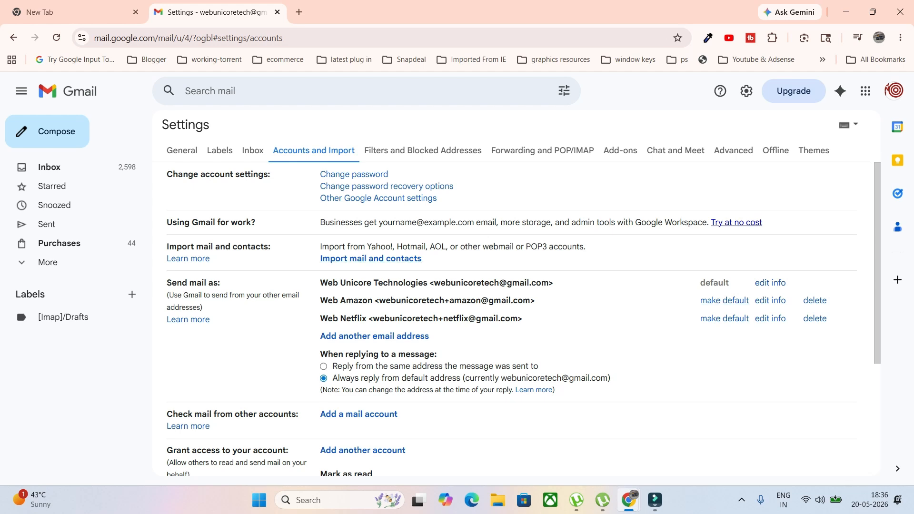
pyautogui.moveTo(379, 300); pyautogui.dragTo(530, 301)
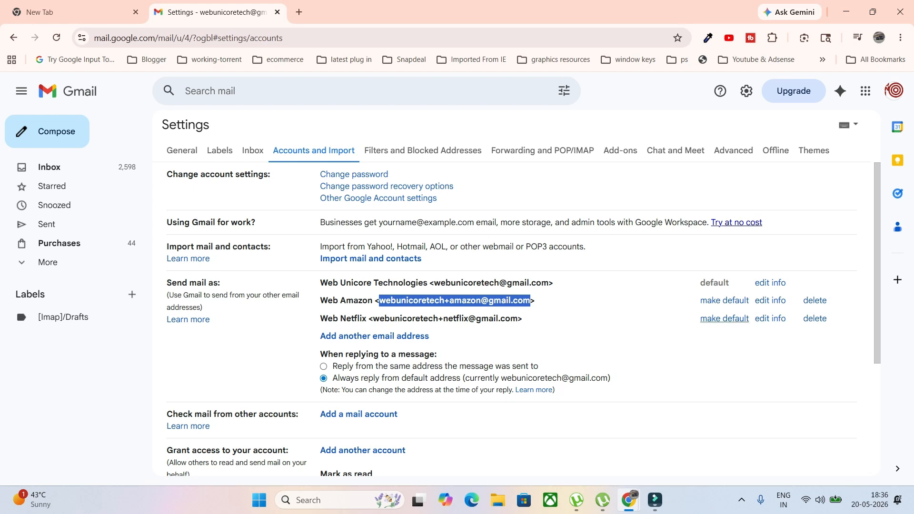
pyautogui.moveTo(338, 379); pyautogui.dragTo(445, 378)
pyautogui.moveTo(433, 318); pyautogui.dragTo(518, 318)
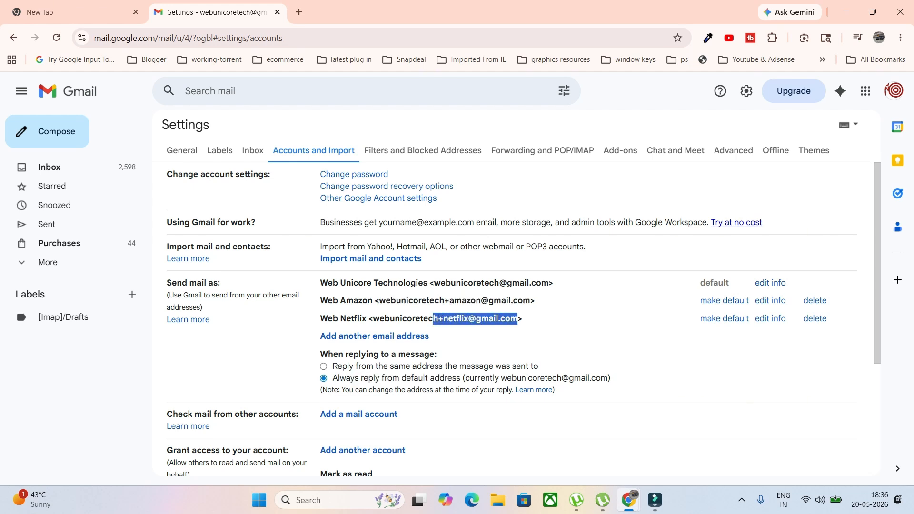
# - Review the two alias addresses again, then switch to the Inbox settings
pyautogui.scroll(-4, 524, 319)
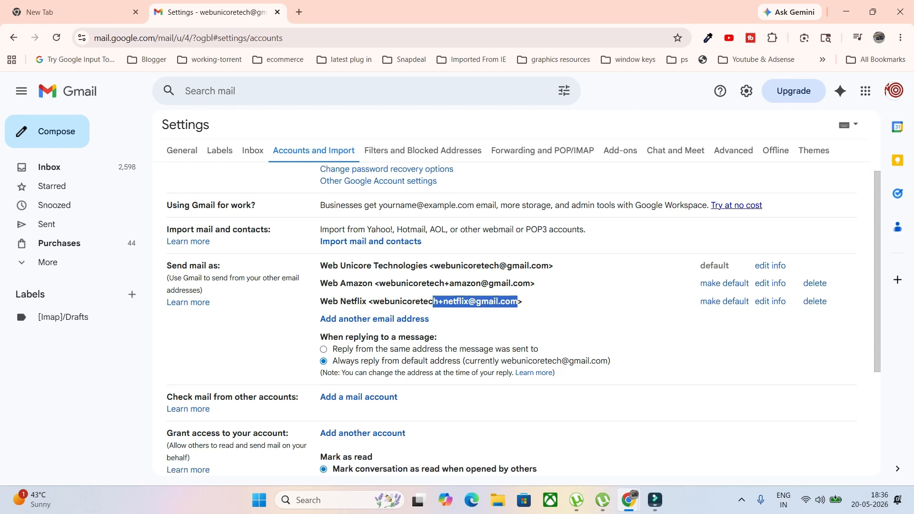
pyautogui.scroll(4, 524, 319)
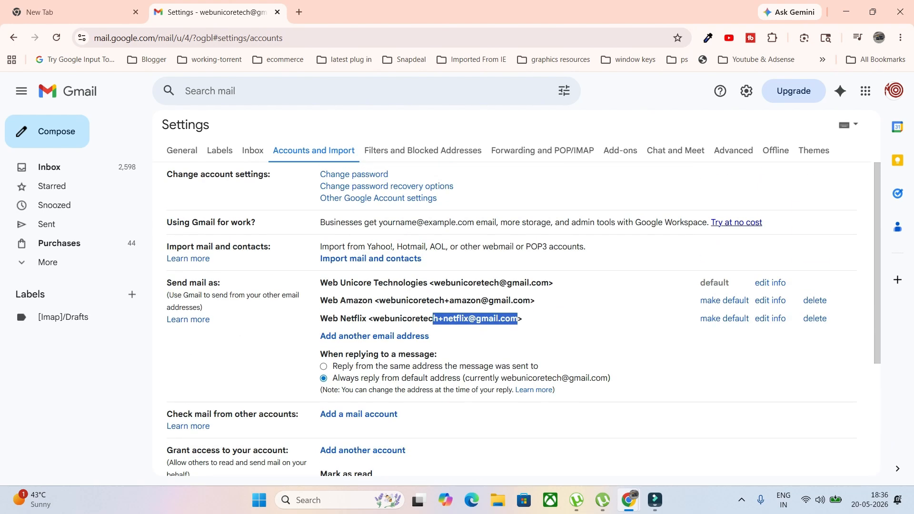
pyautogui.click(524, 319)
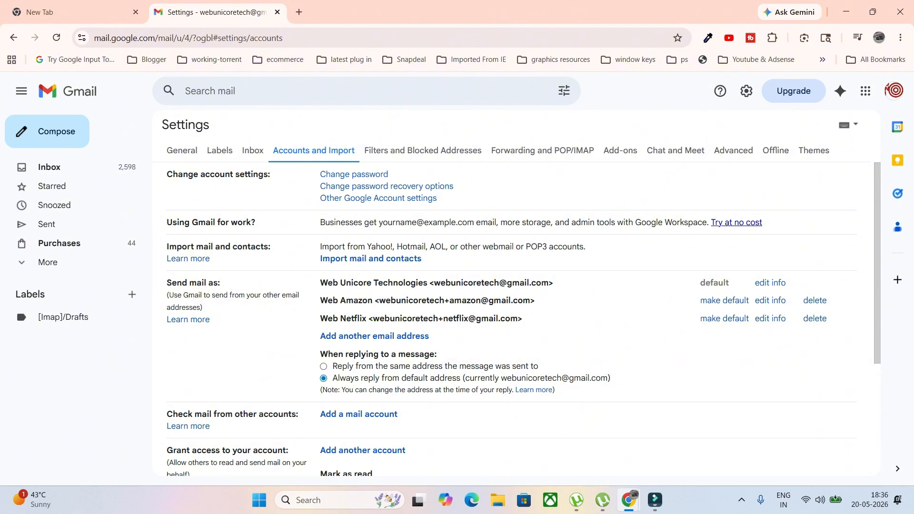
pyautogui.moveTo(315, 300); pyautogui.dragTo(353, 300)
pyautogui.click(537, 300)
pyautogui.moveTo(524, 319); pyautogui.dragTo(369, 319)
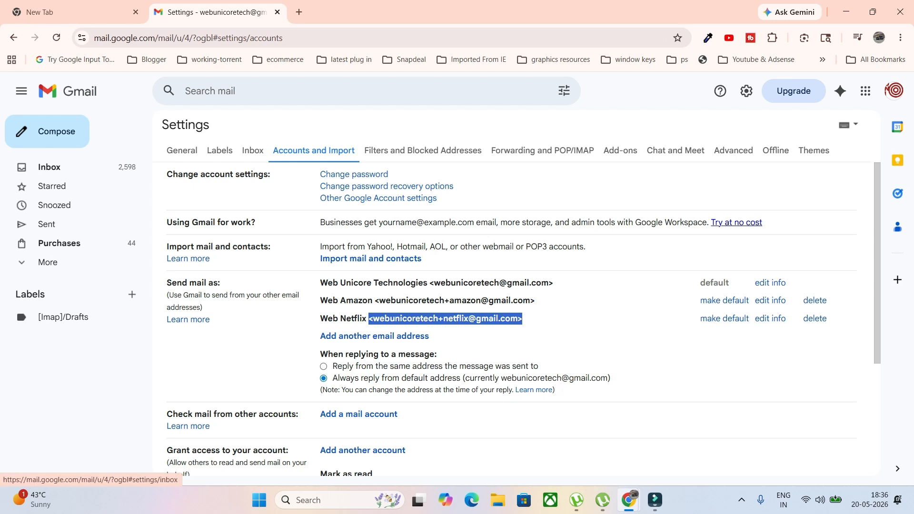
pyautogui.click(252, 151)
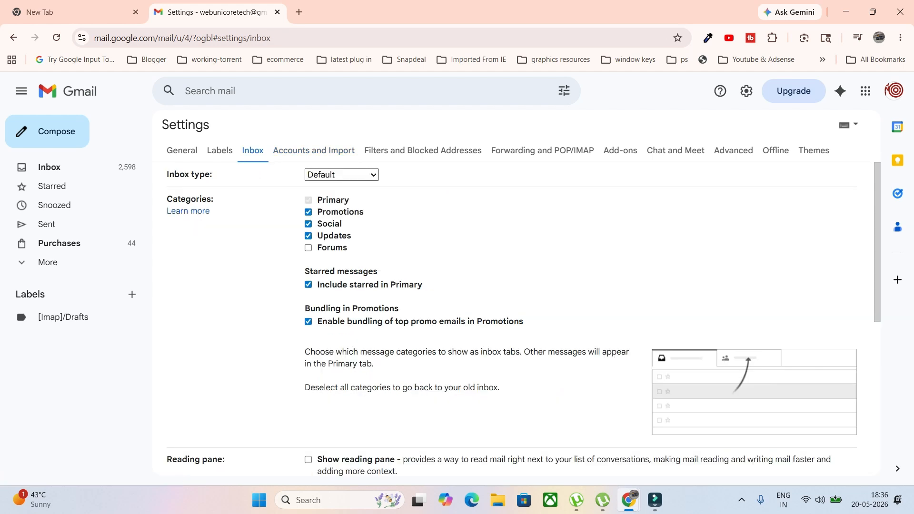
# - Switch the inbox type to Multiple Inboxes, keeping the Section 1 search query
pyautogui.click(342, 176)
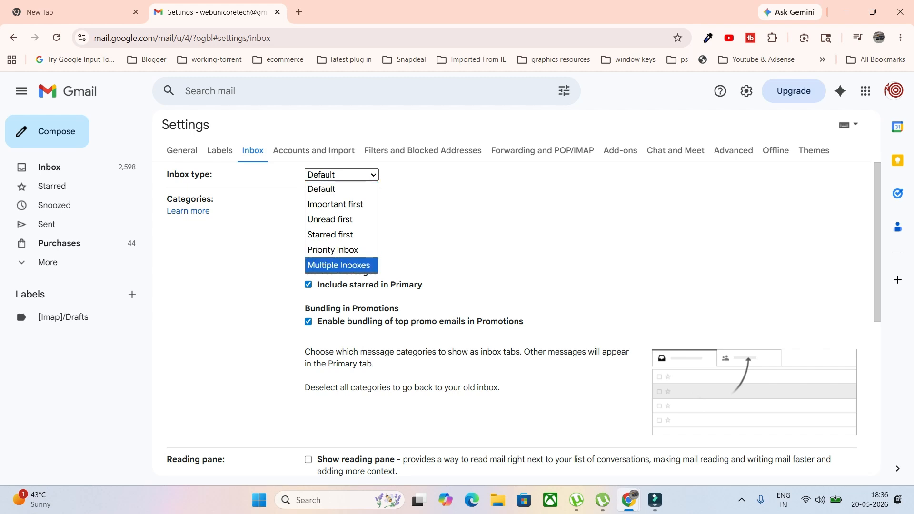
pyautogui.click(339, 266)
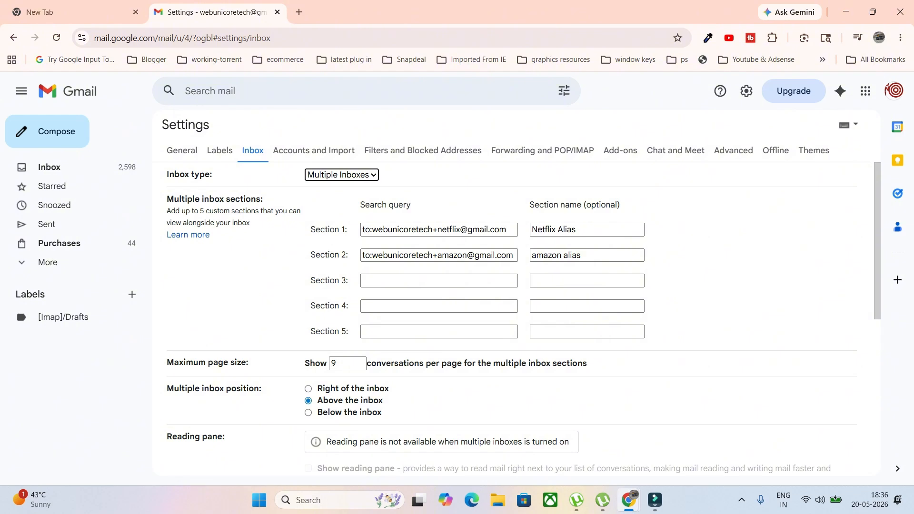
pyautogui.moveTo(311, 229); pyautogui.dragTo(348, 229)
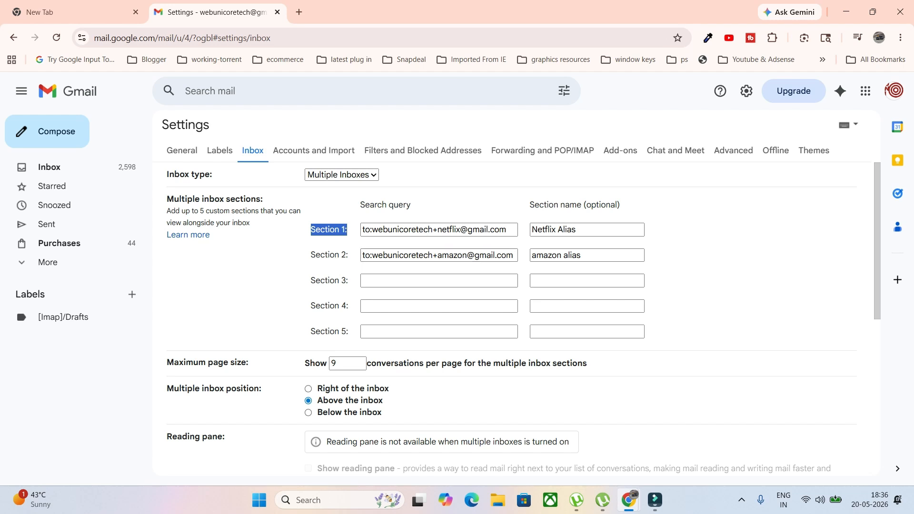
pyautogui.moveTo(515, 230); pyautogui.dragTo(362, 229)
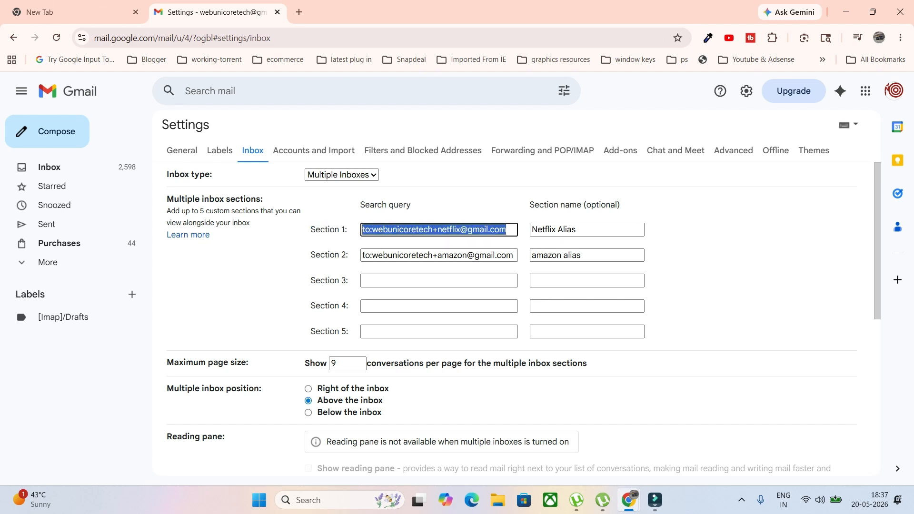
pyautogui.press('BackSpace')
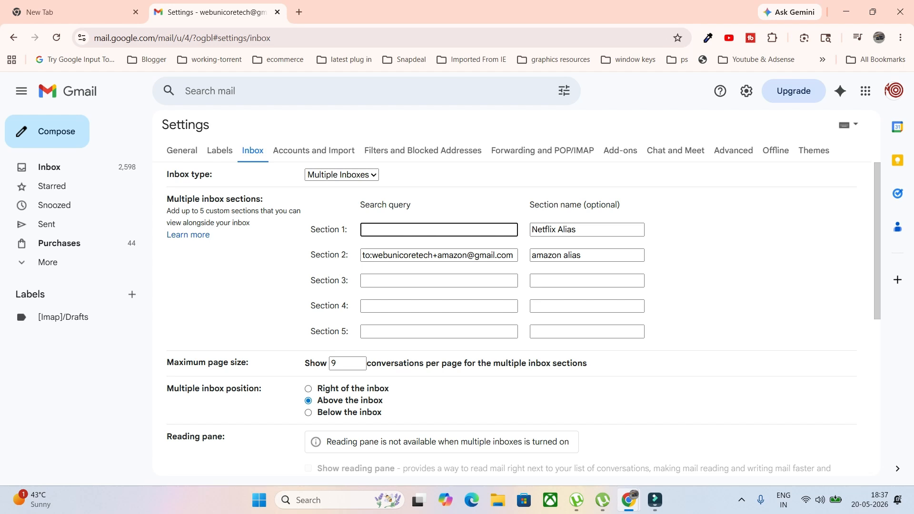
pyautogui.hotkey('ctrl', 'z')
# - Try copying the Amazon alias query into Section 3, then clear it again
pyautogui.click(438, 281)
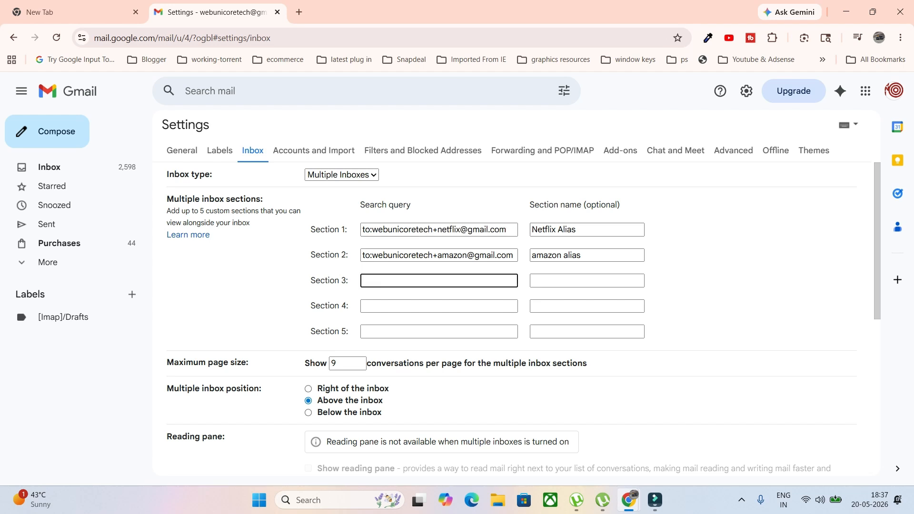
pyautogui.write('to:')
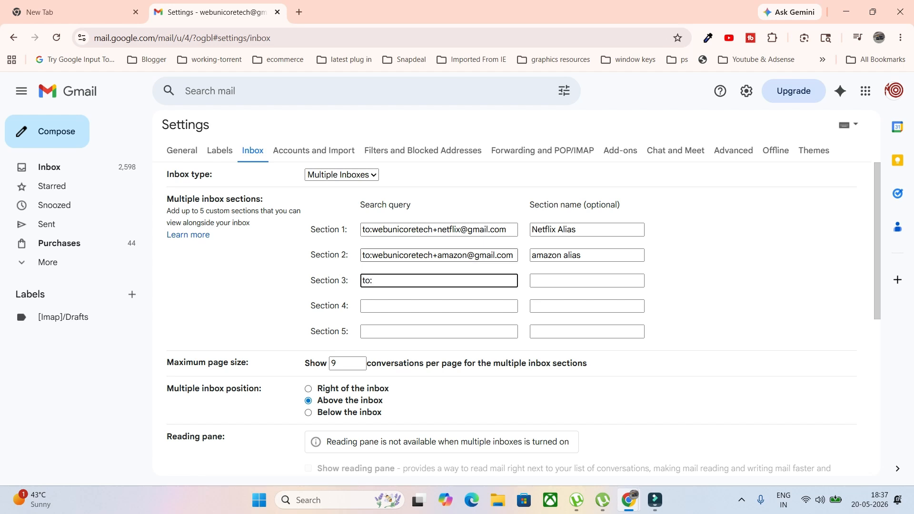
pyautogui.moveTo(515, 256); pyautogui.dragTo(372, 256)
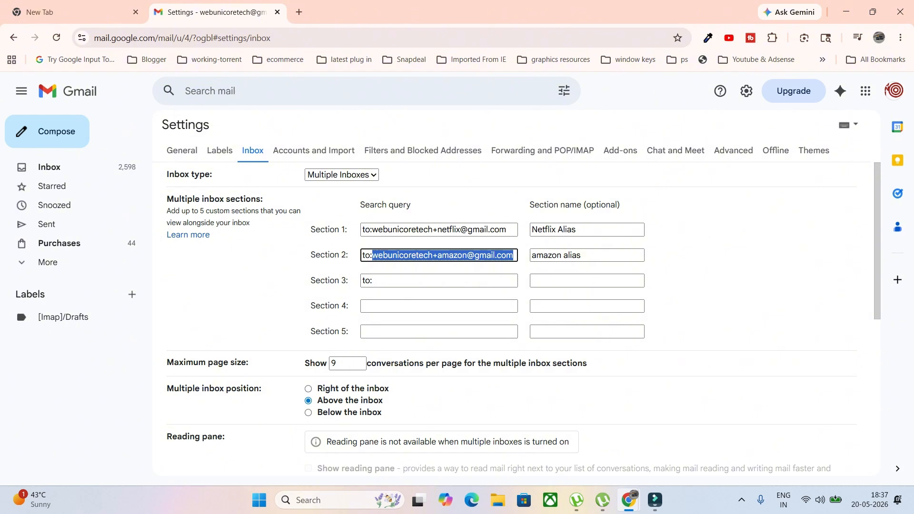
pyautogui.hotkey('ctrl', 'c')
pyautogui.click(395, 281)
pyautogui.hotkey('ctrl', 'v')
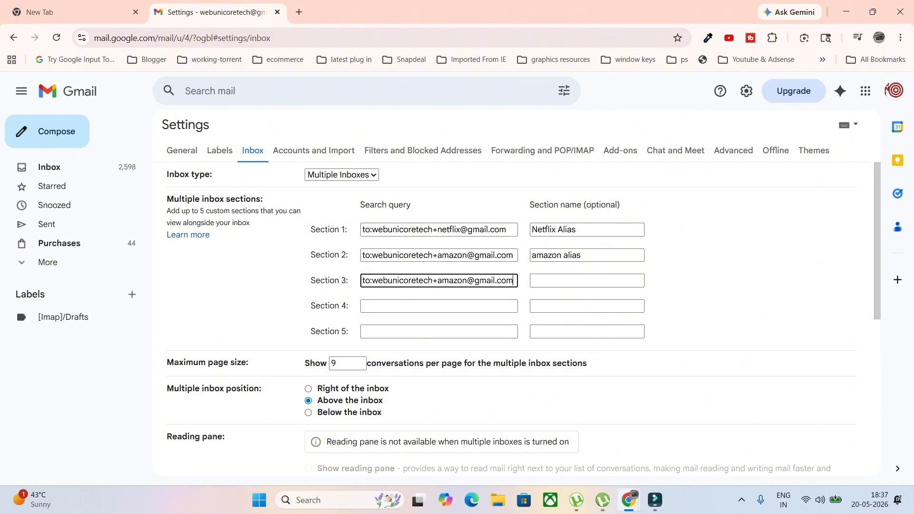
pyautogui.click(587, 281)
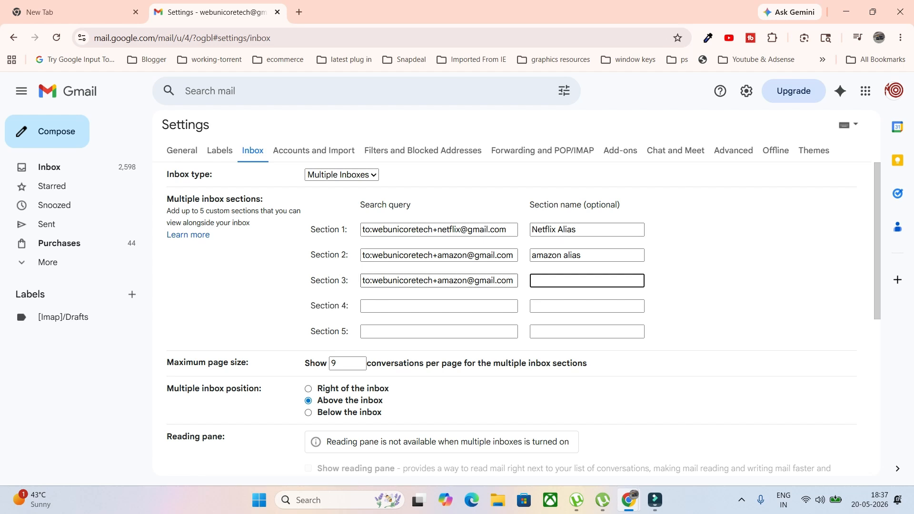
pyautogui.hotkey('shift', 'Tab')
pyautogui.press('BackSpace')
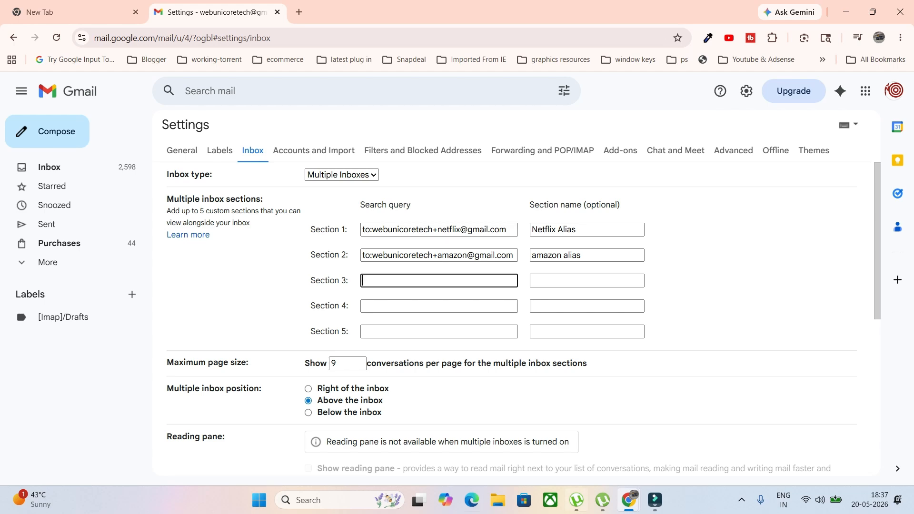
# - Save the Multiple Inboxes settings with sections above the inbox, 9 conversations each
pyautogui.scroll(-2, 514, 286)
pyautogui.scroll(-1, 515, 286)
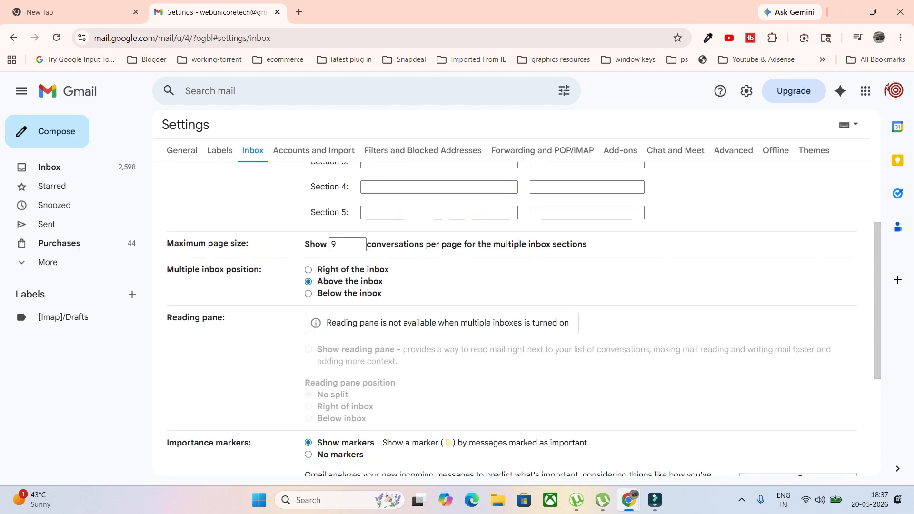
pyautogui.moveTo(175, 270); pyautogui.dragTo(262, 269)
pyautogui.scroll(3, 514, 286)
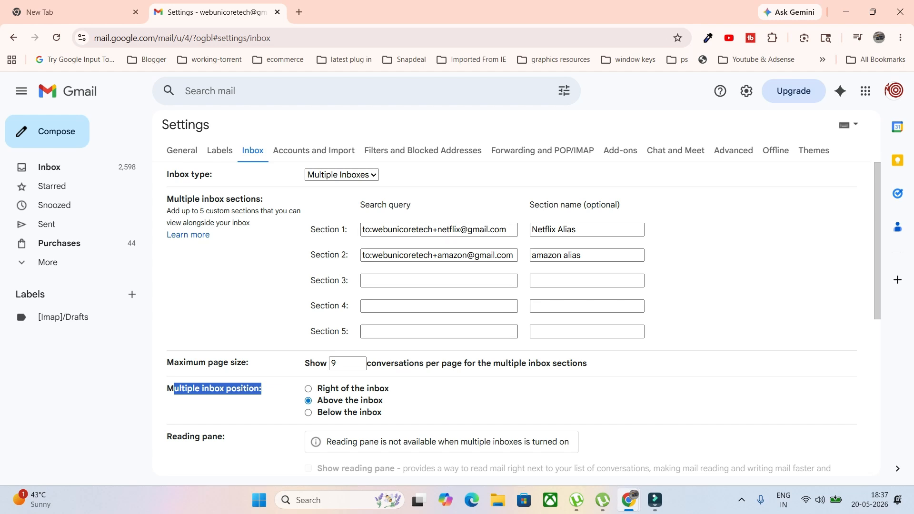
pyautogui.scroll(-3, 514, 285)
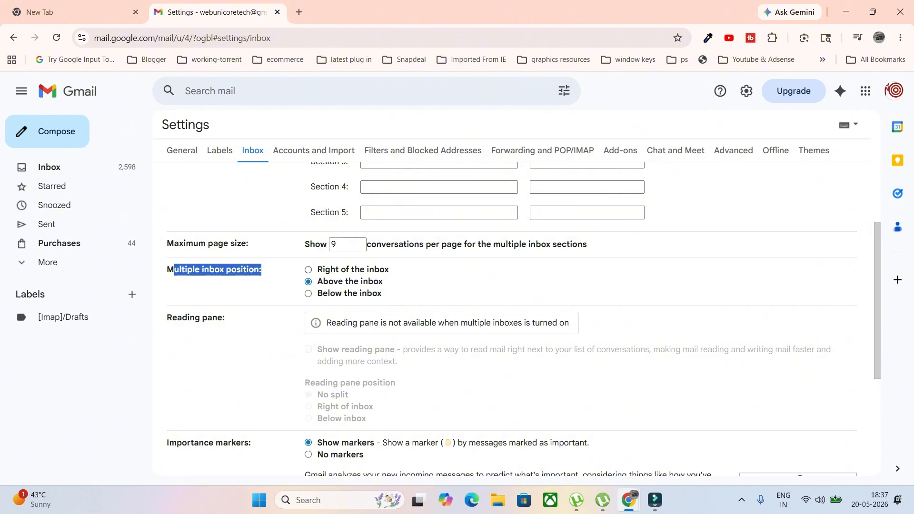
pyautogui.scroll(-4, 515, 319)
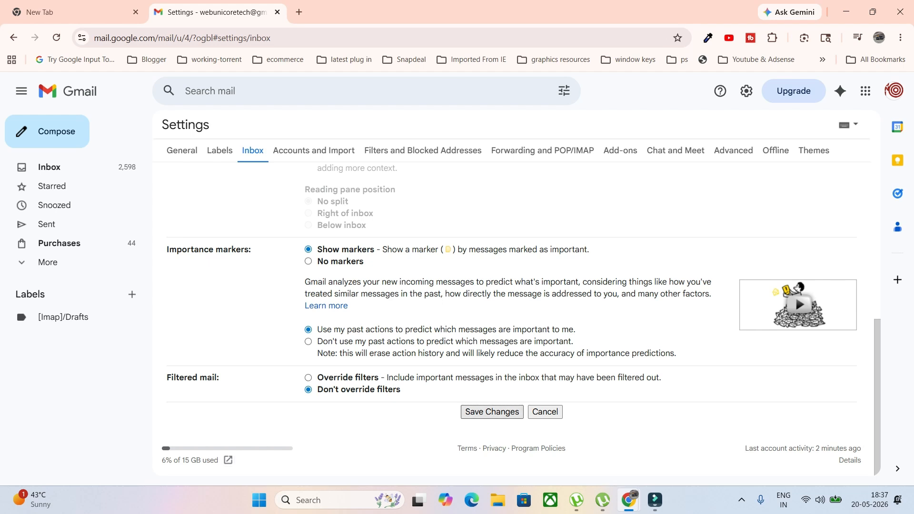
pyautogui.click(492, 412)
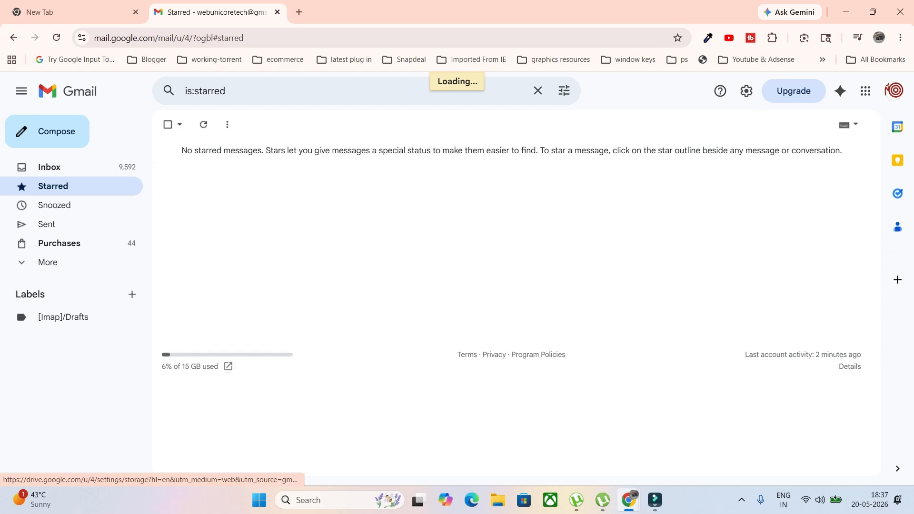
# - Return to the inbox, toggle the Netflix Alias section, and open a new message with c
pyautogui.click(49, 167)
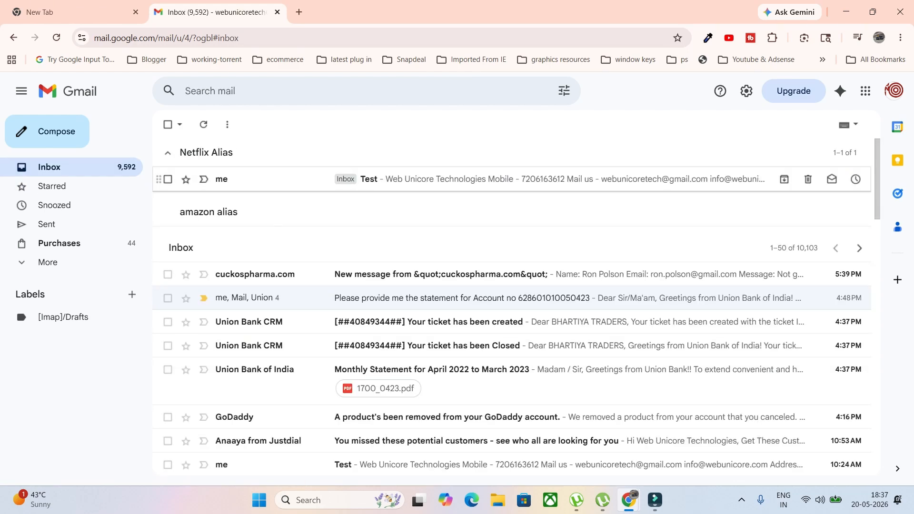
pyautogui.click(168, 152)
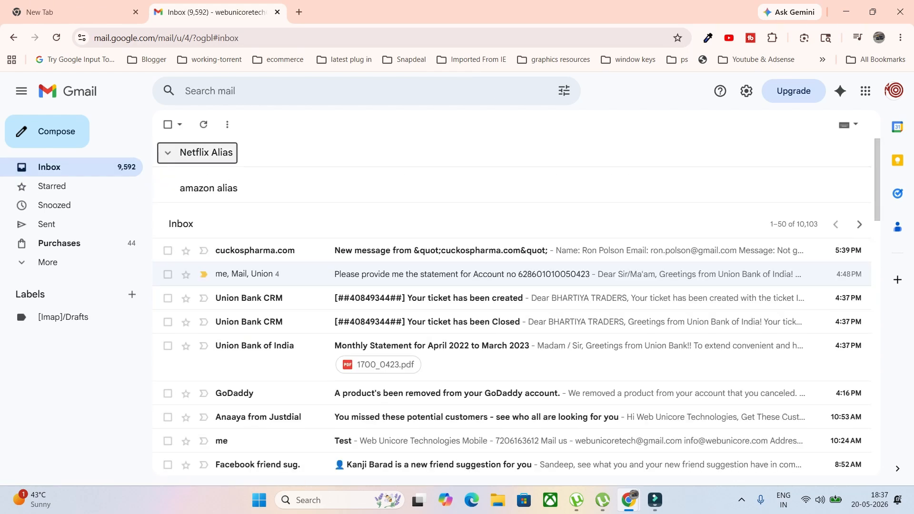
pyautogui.press('Tab')
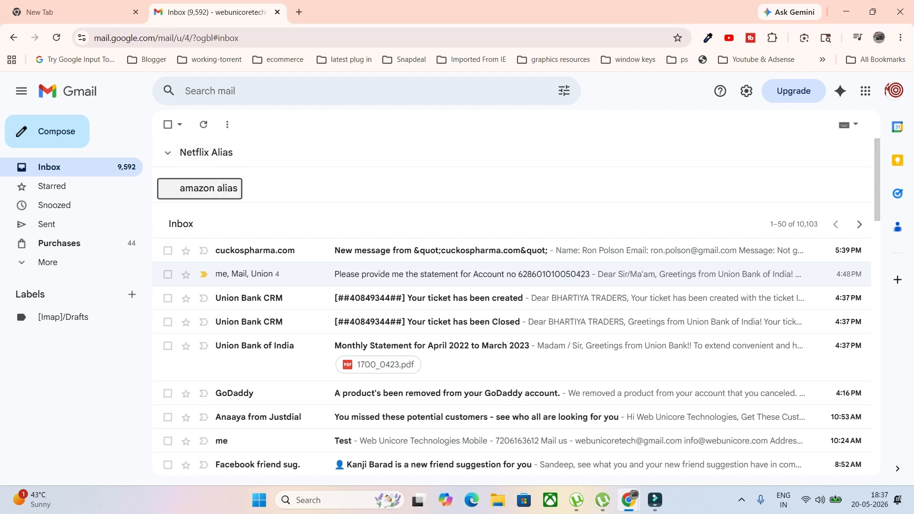
pyautogui.hotkey('shift', 'Tab')
pyautogui.press('Return')
pyautogui.press('c')
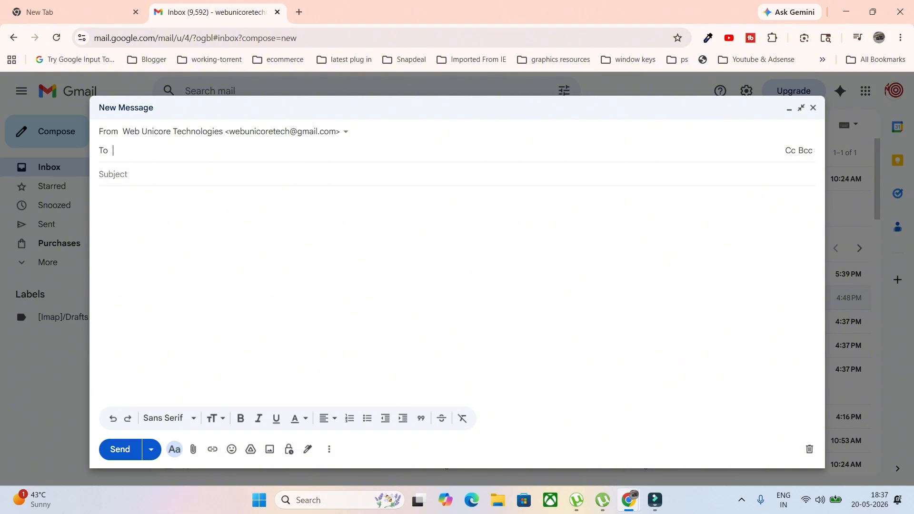
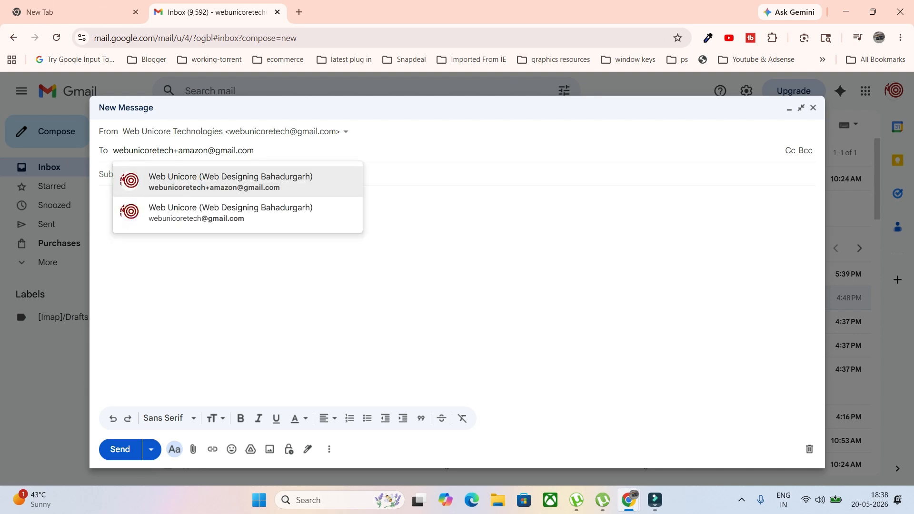
# - Send an email with subject 'test' to the account's +amazon alias address
pyautogui.press('Return')
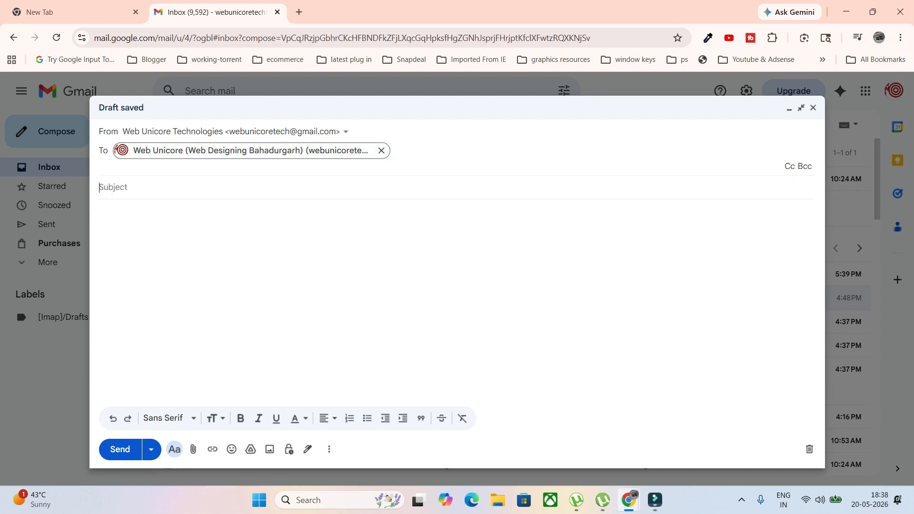
pyautogui.press('Tab')
pyautogui.write('test')
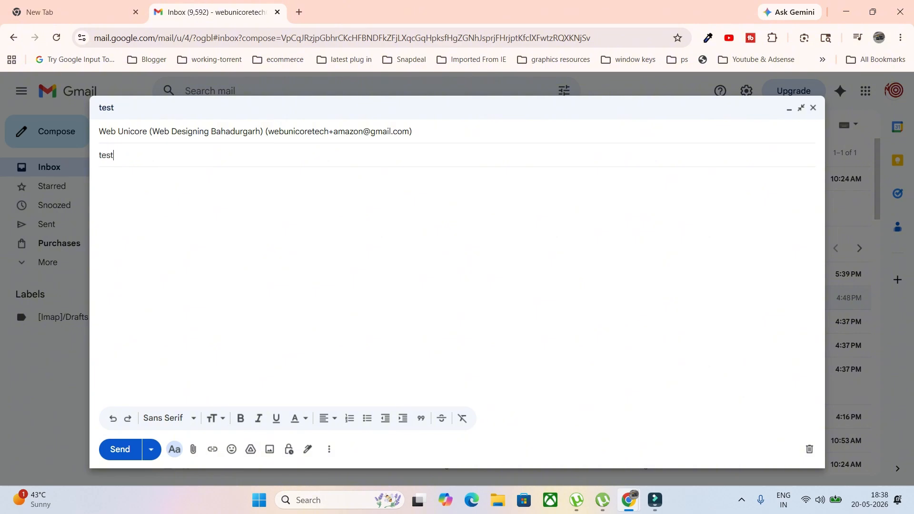
pyautogui.hotkey('ctrl', 'Return')
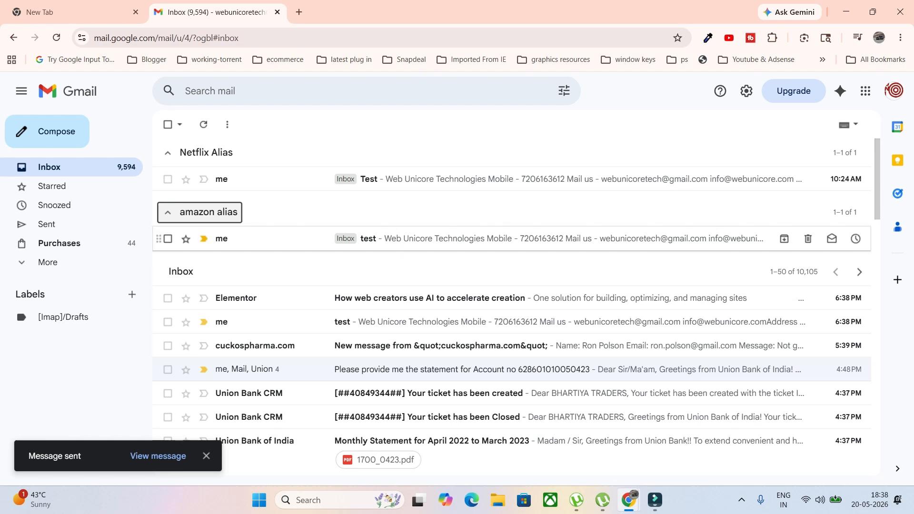
# - Start a new email sent from the Web Amazon alias
pyautogui.click(46, 131)
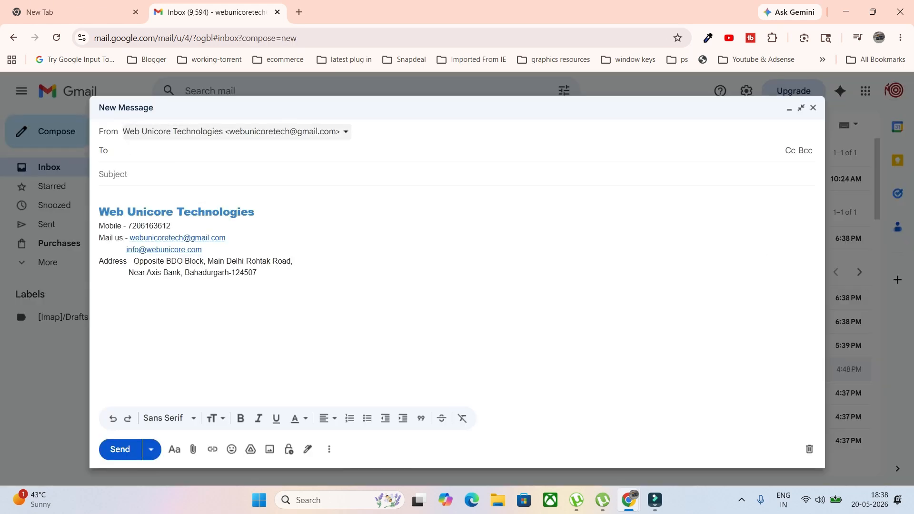
pyautogui.click(345, 132)
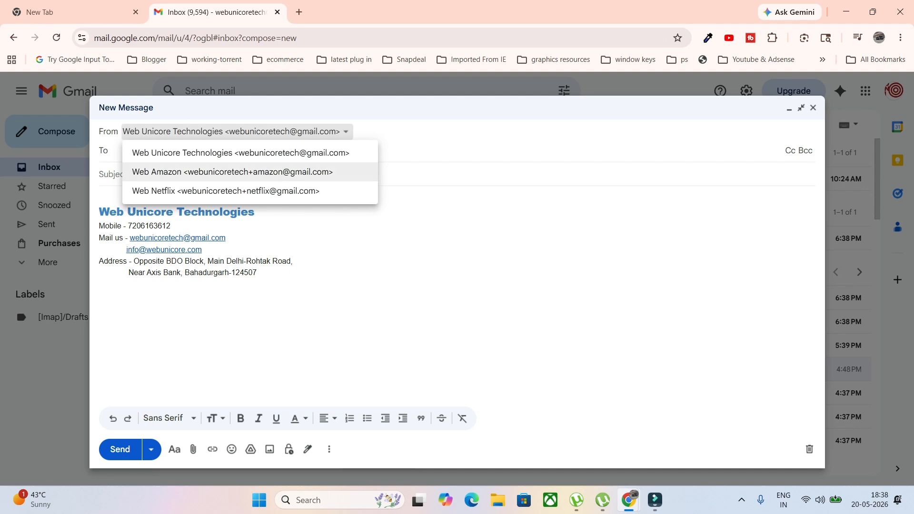
pyautogui.click(232, 172)
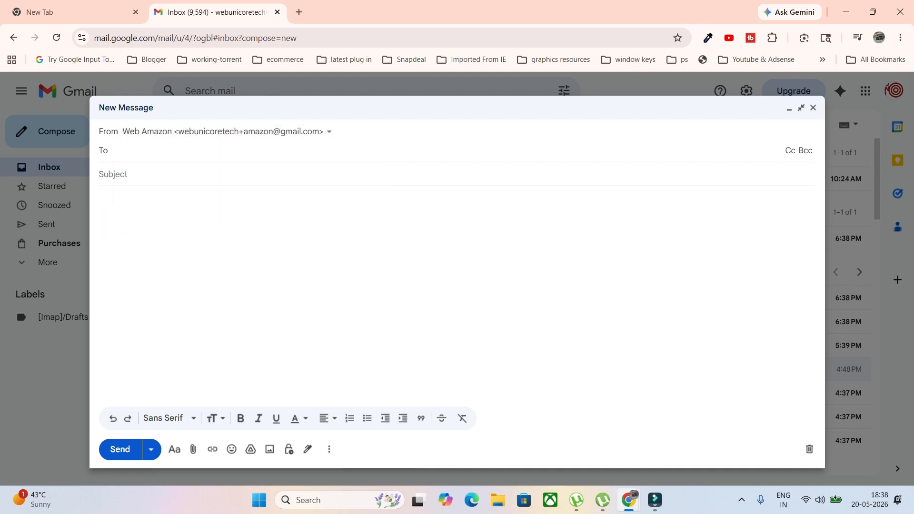
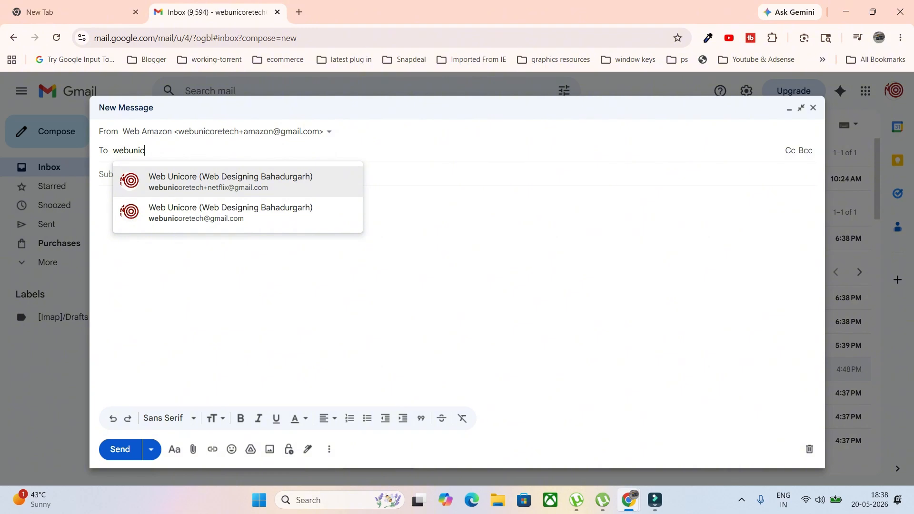
# - Address it to the main account address with subject 'test email' and send it
pyautogui.press('Down')
pyautogui.press('Return')
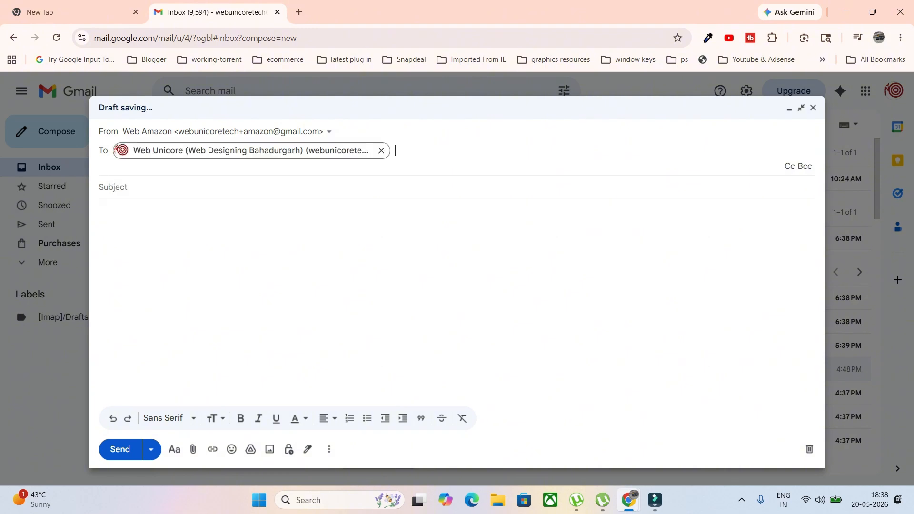
pyautogui.press('Tab')
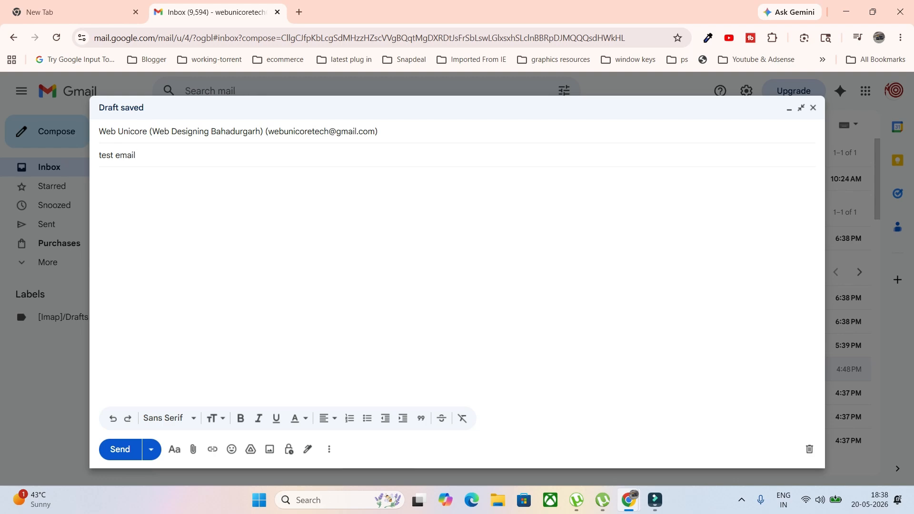
pyautogui.hotkey('ctrl', 'Return')
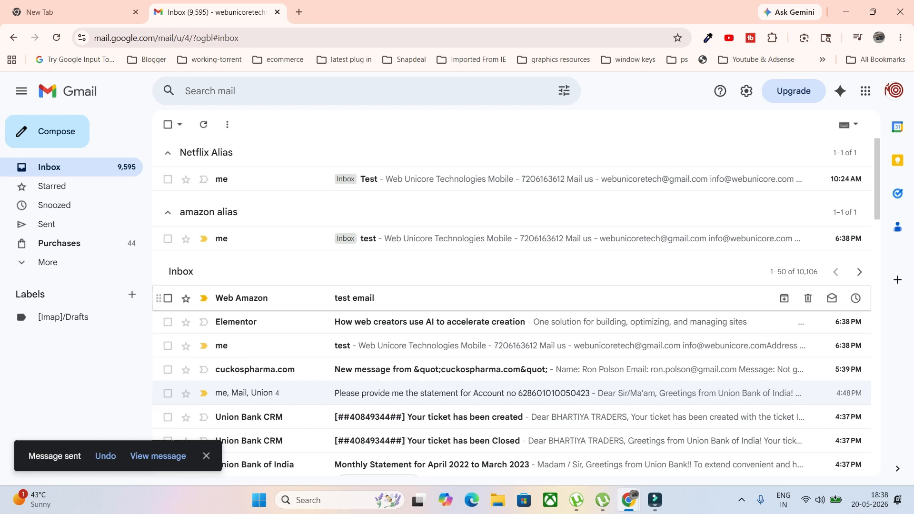
pyautogui.click(354, 299)
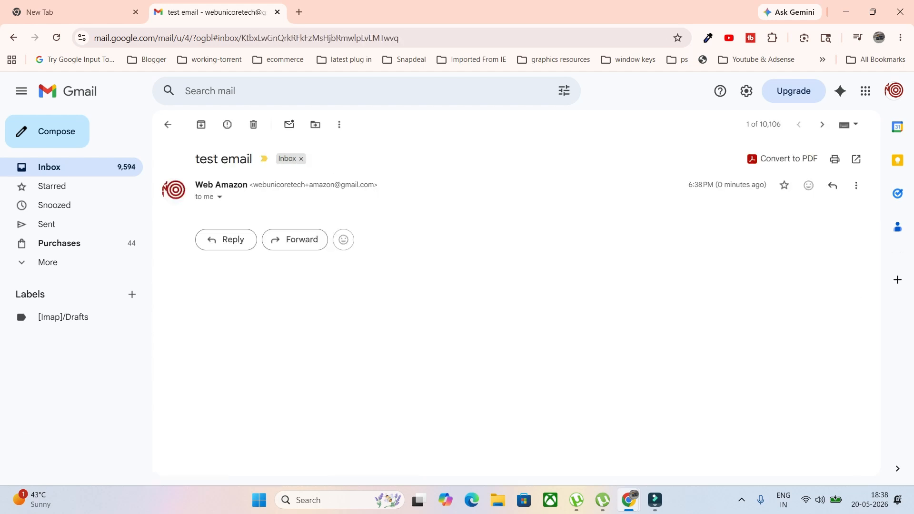
pyautogui.click(220, 197)
pyautogui.moveTo(253, 185); pyautogui.dragTo(374, 185)
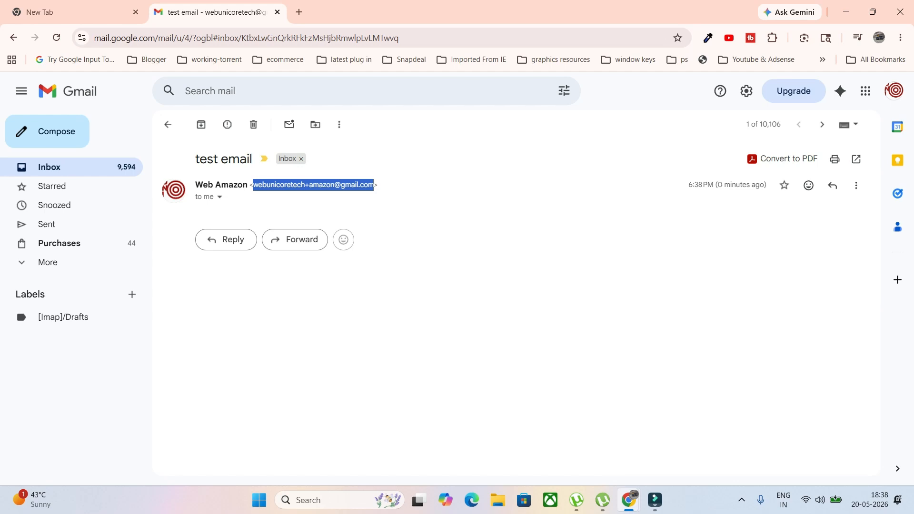
pyautogui.click(168, 124)
pyautogui.click(168, 153)
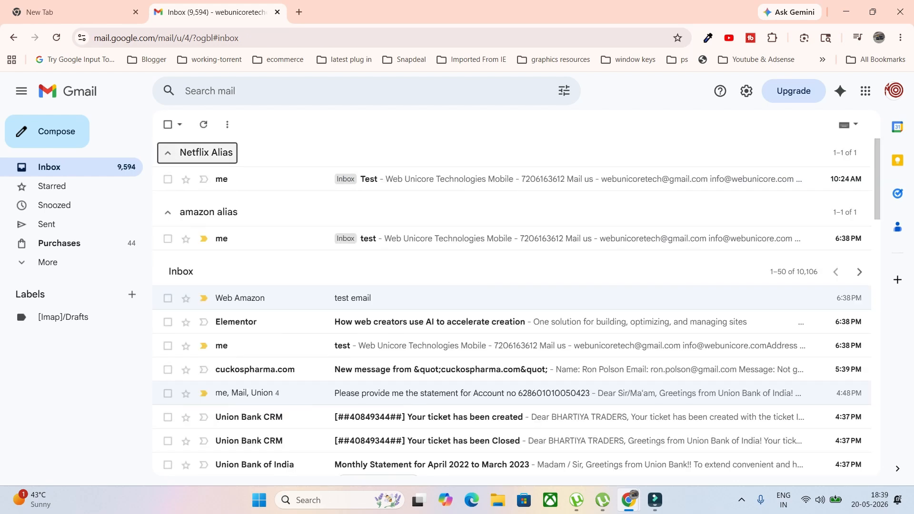
pyautogui.click(200, 189)
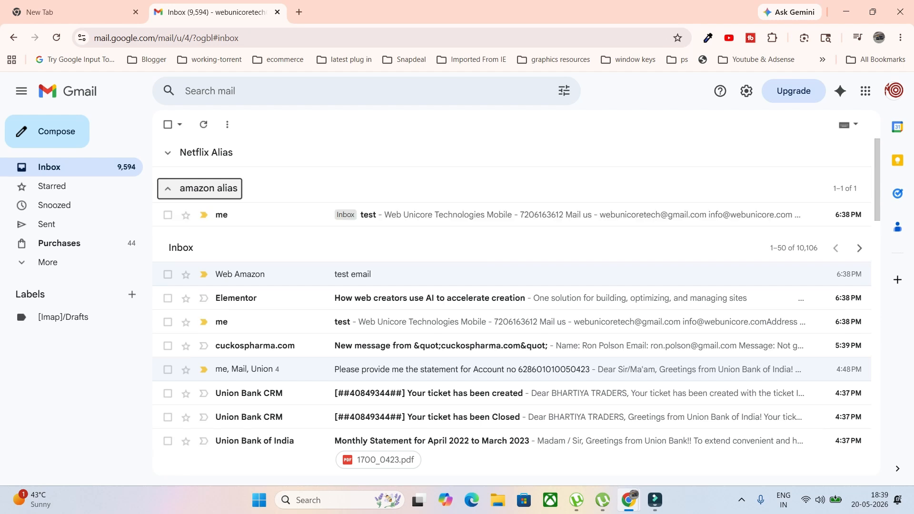
pyautogui.click(197, 153)
pyautogui.click(200, 212)
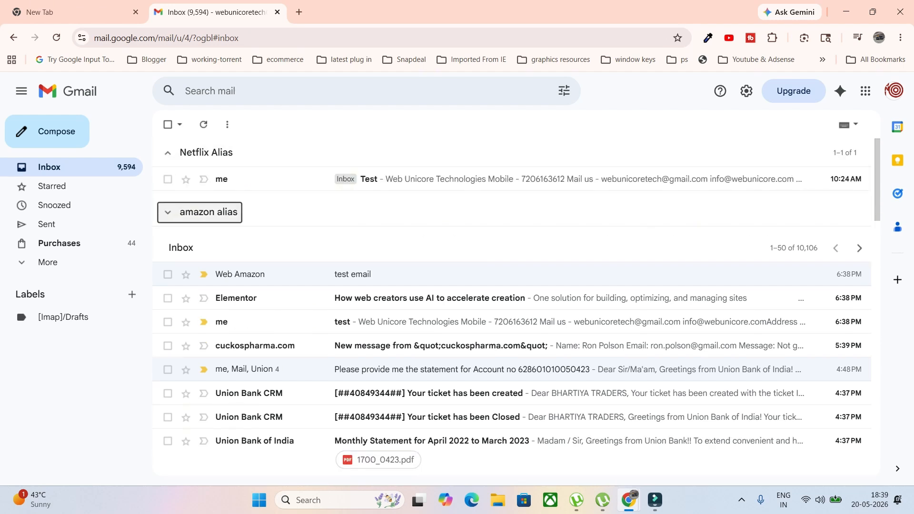
pyautogui.click(200, 212)
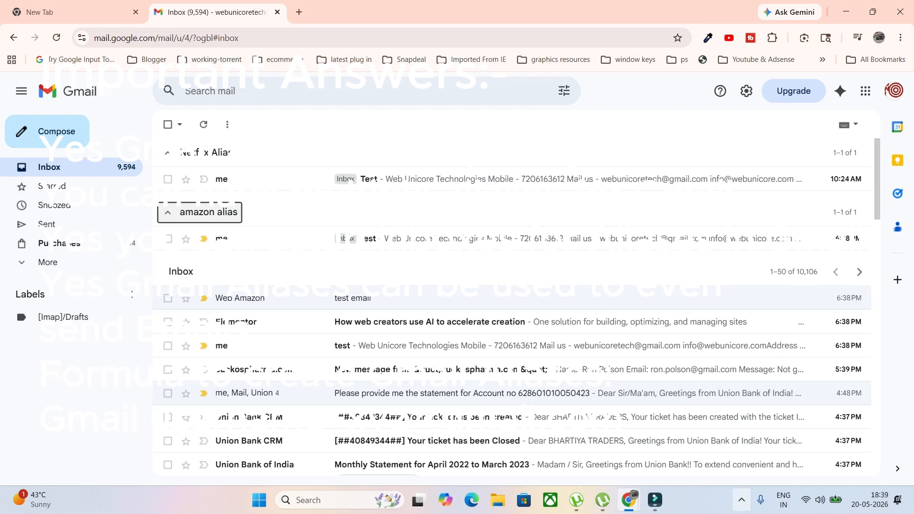
pyautogui.click(742, 500)
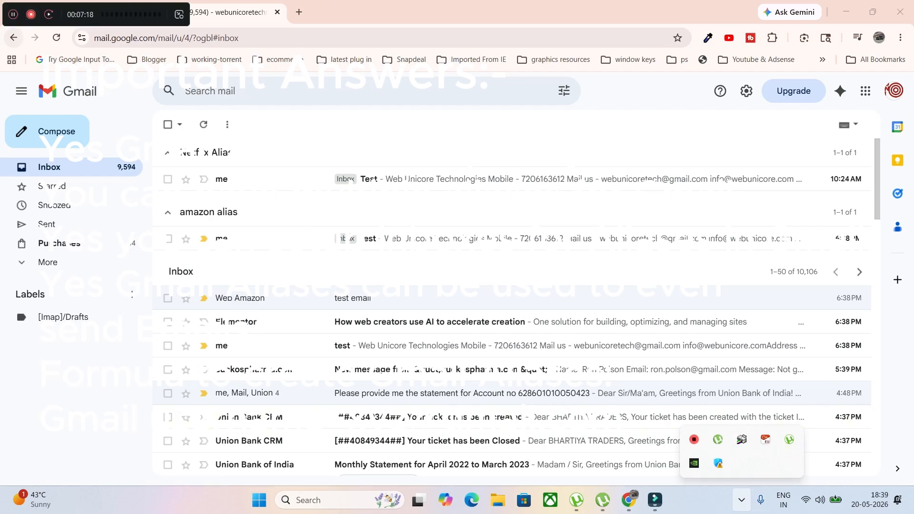